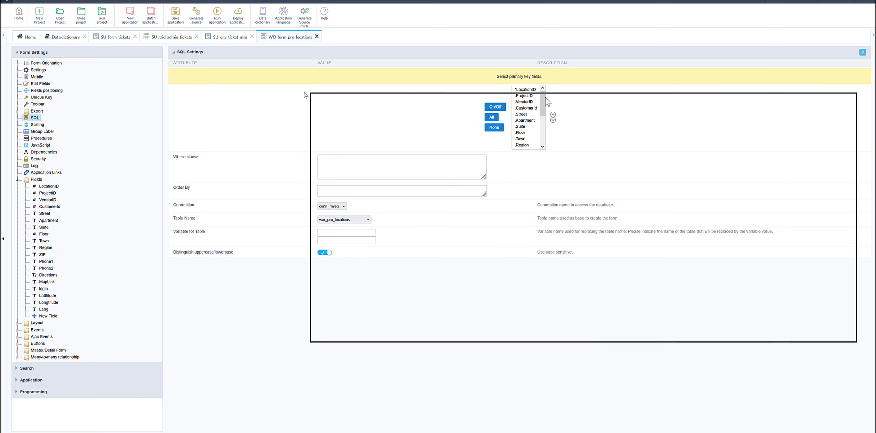
Bring up SQLyog and examine the column structure of the adm_support table with its column grid widened
left_click_drag(547, 99, 362, 113)
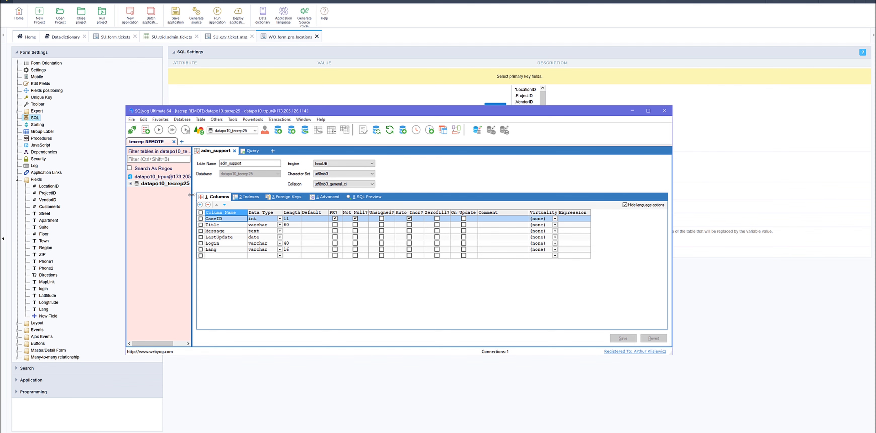
left_click_drag(191, 195, 176, 195)
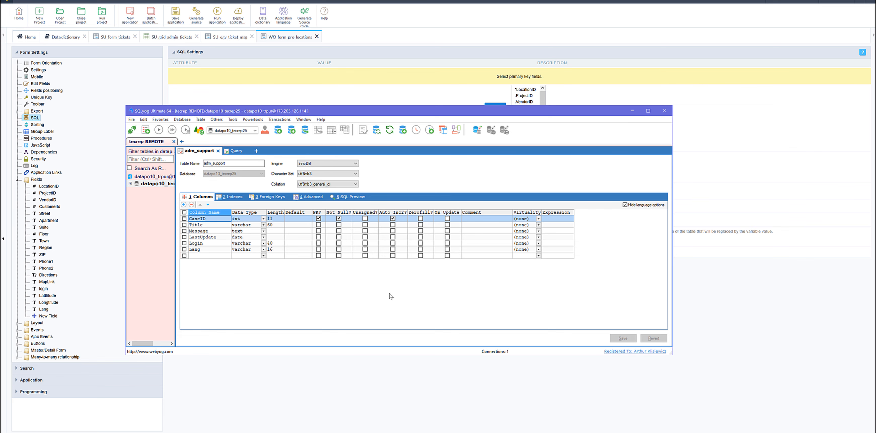
key("ctrl+t")
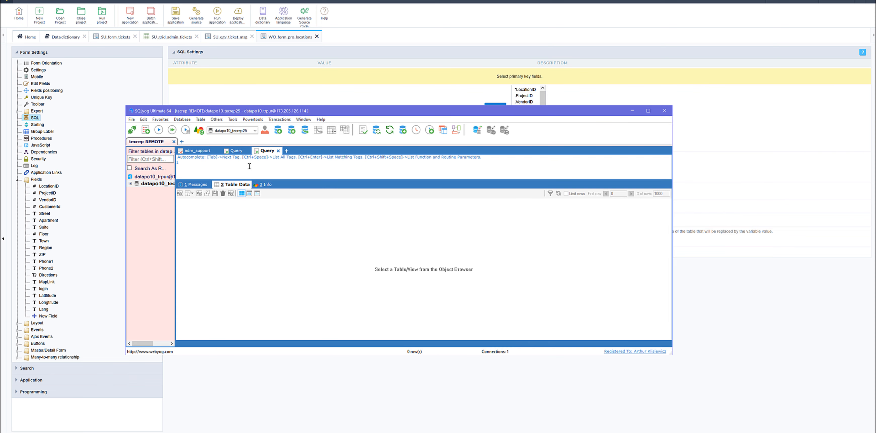
left_click(200, 152)
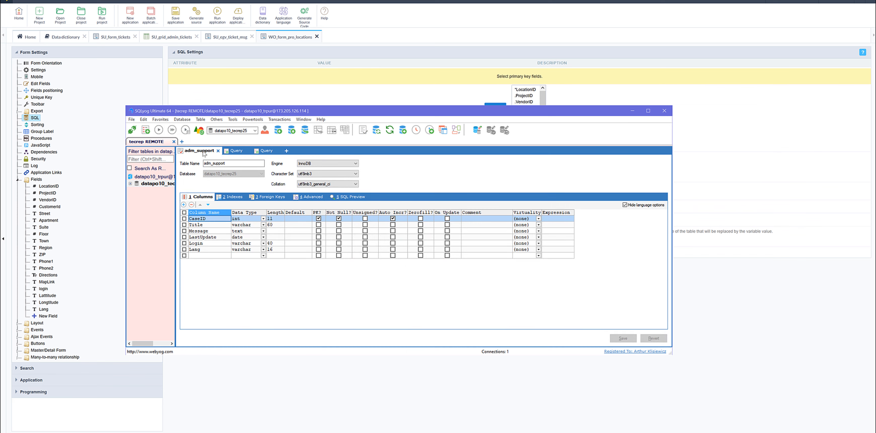
Switch to Scriptcase and delete the adm_support table from the tecrep2 data dictionary
left_click(388, 21)
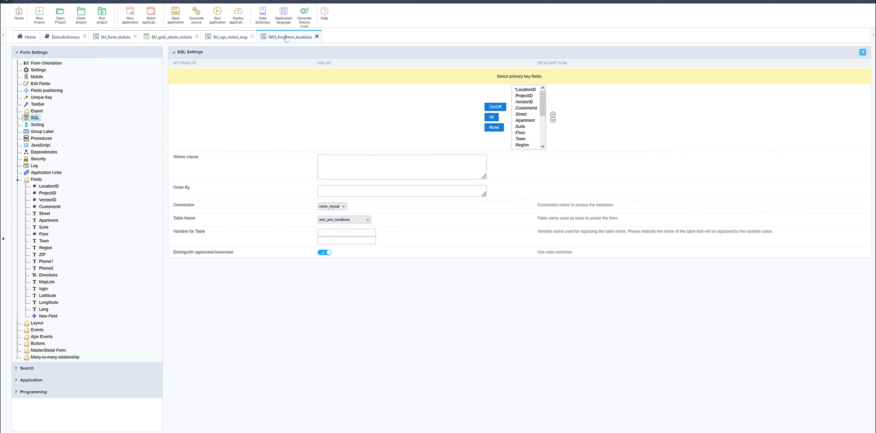
left_click(67, 37)
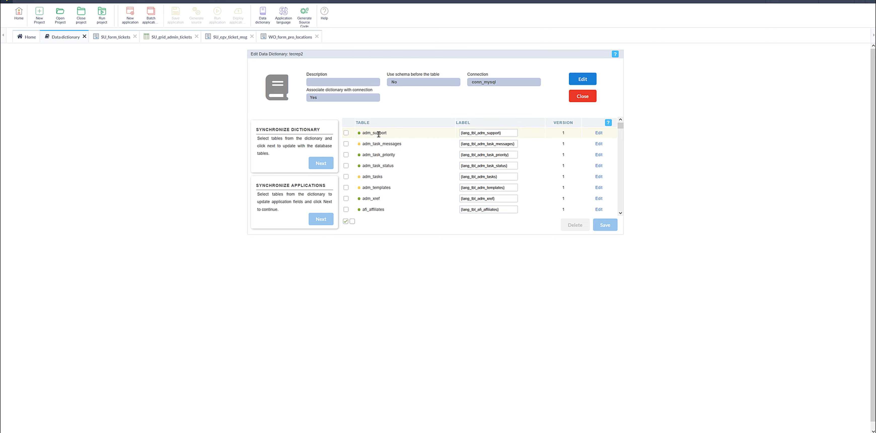
left_click_drag(387, 133, 362, 132)
left_click(346, 133)
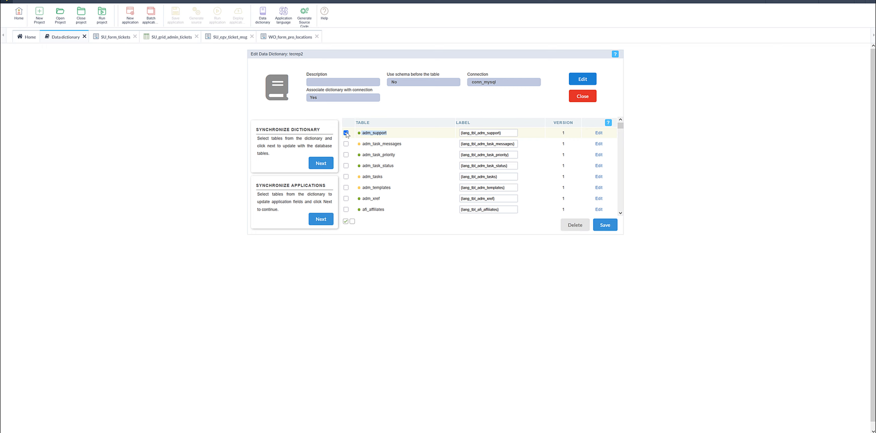
left_click(575, 225)
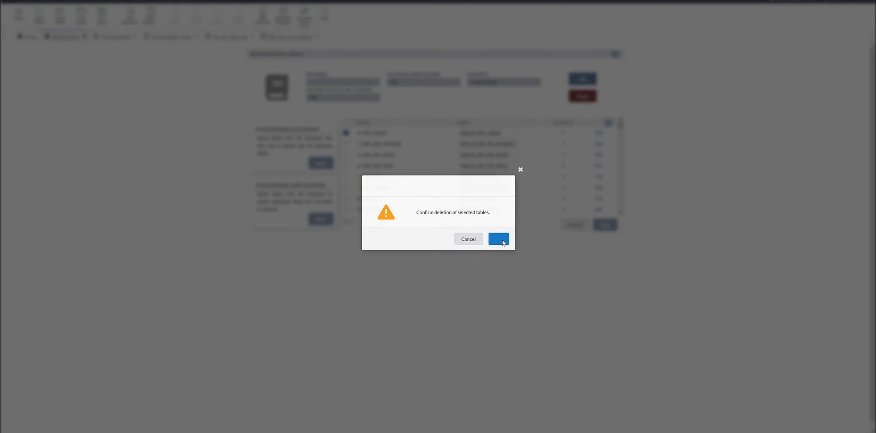
left_click(503, 242)
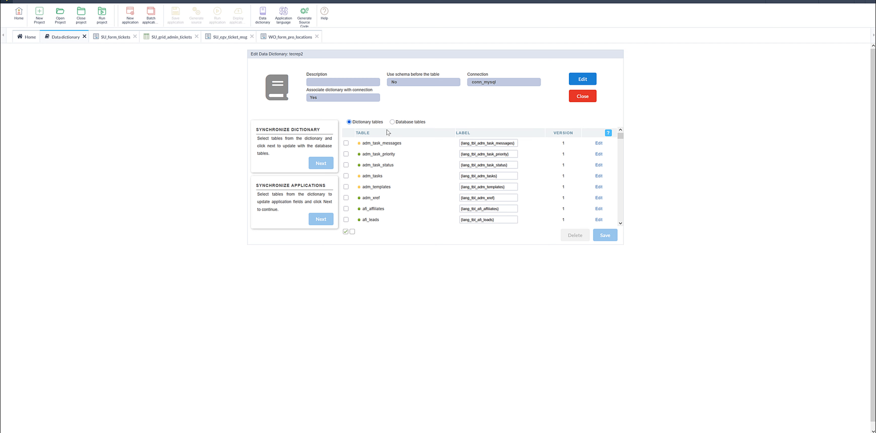
List the database tables available to add to the dictionary and check adm_support against its structure in SQLyog
left_click(582, 97)
left_click(392, 122)
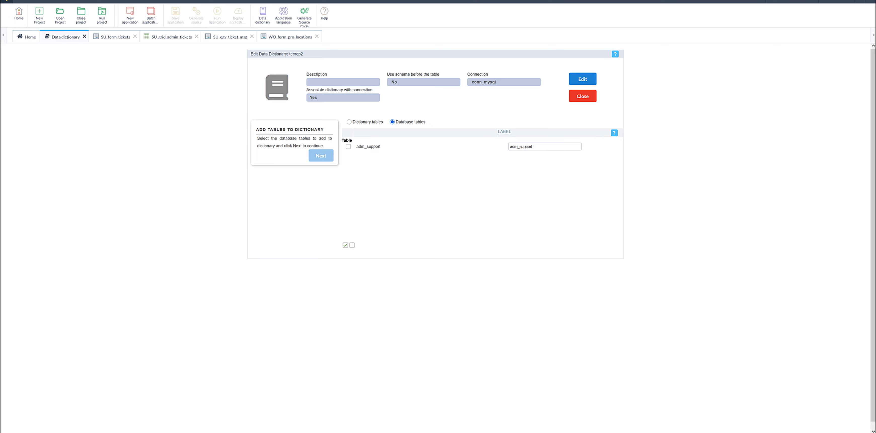
key("alt+Tab")
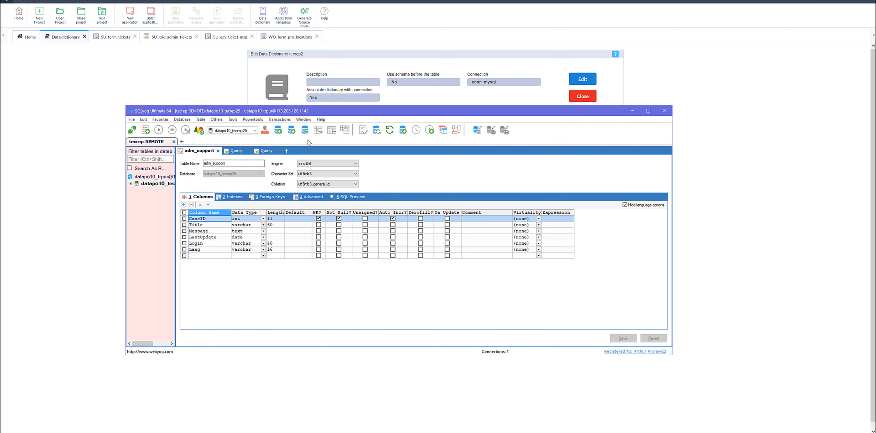
left_click_drag(332, 112, 272, 181)
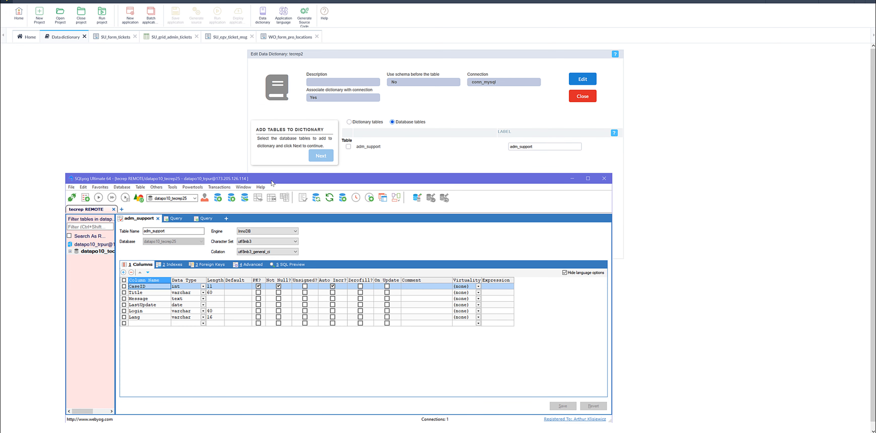
left_click(667, 200)
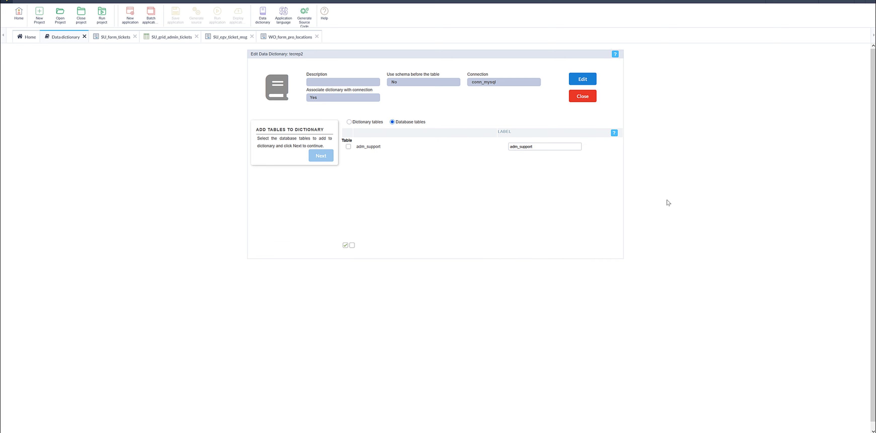
Add the adm_support table to the dictionary, generating language file indexes from its field labels and overwriting existing indexes
left_click(348, 147)
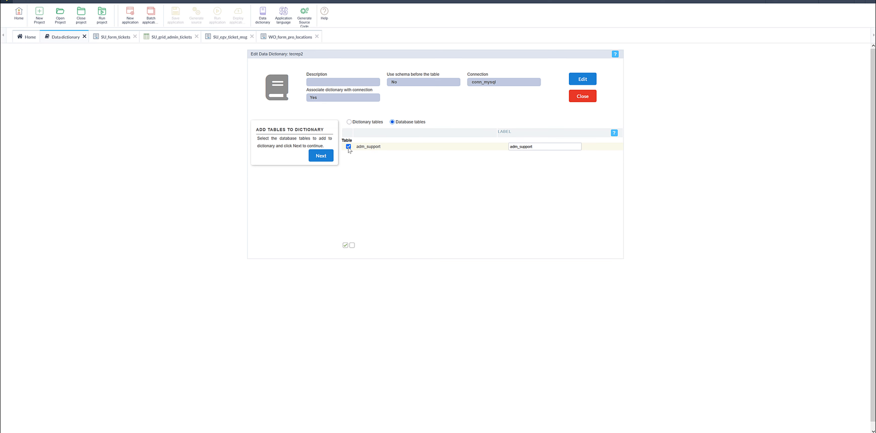
left_click(321, 157)
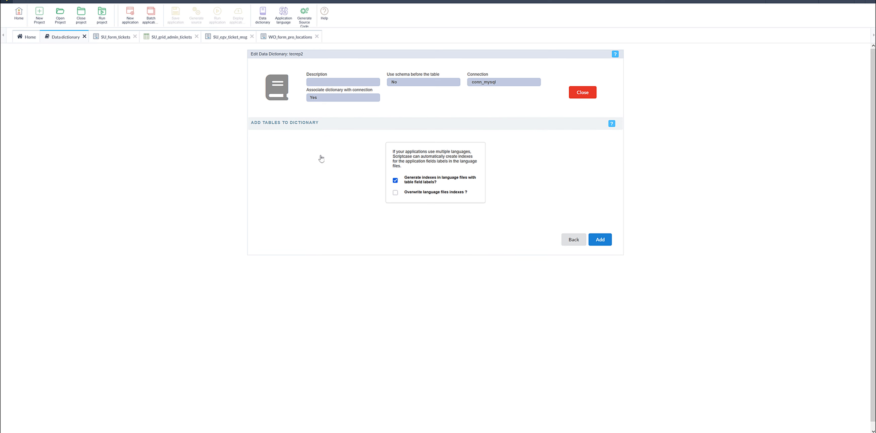
left_click(396, 192)
left_click(597, 242)
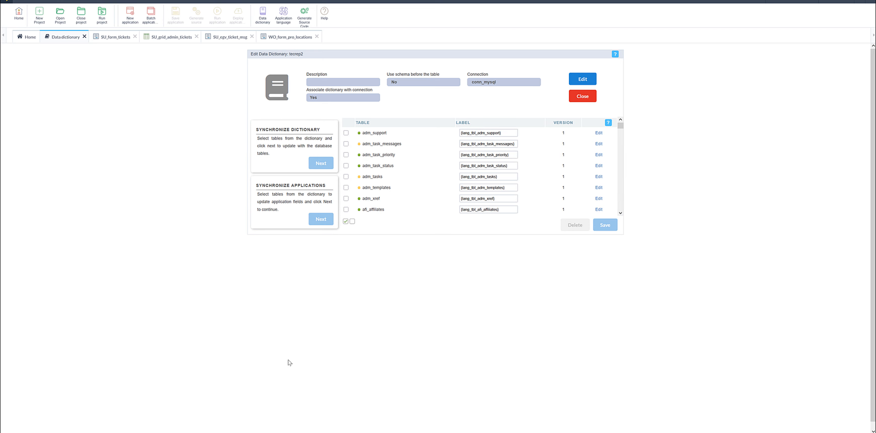
Bring up the Scriptcase Error Handler window and open its error log file
left_click(172, 427)
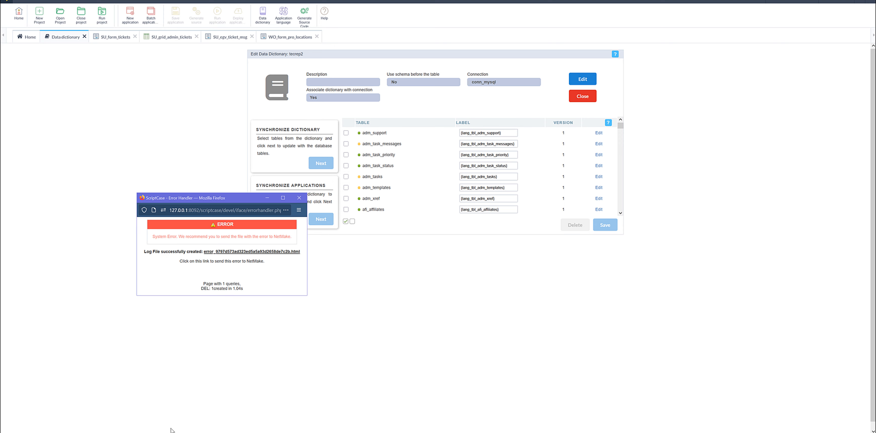
left_click_drag(221, 203, 190, 155)
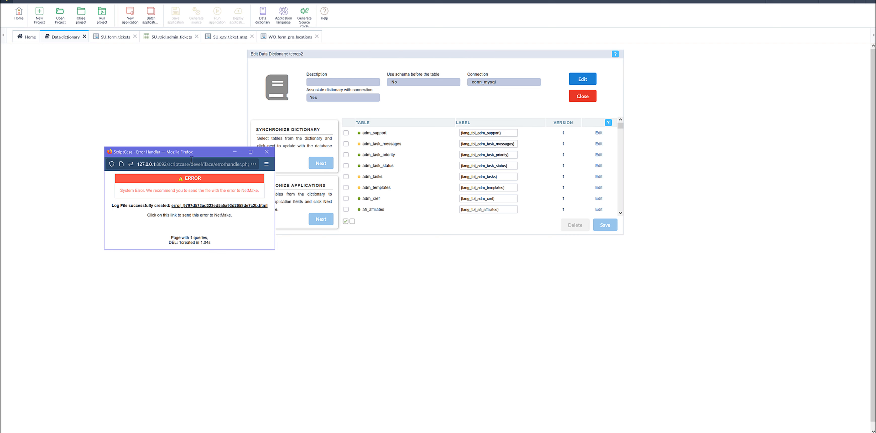
left_click(203, 206)
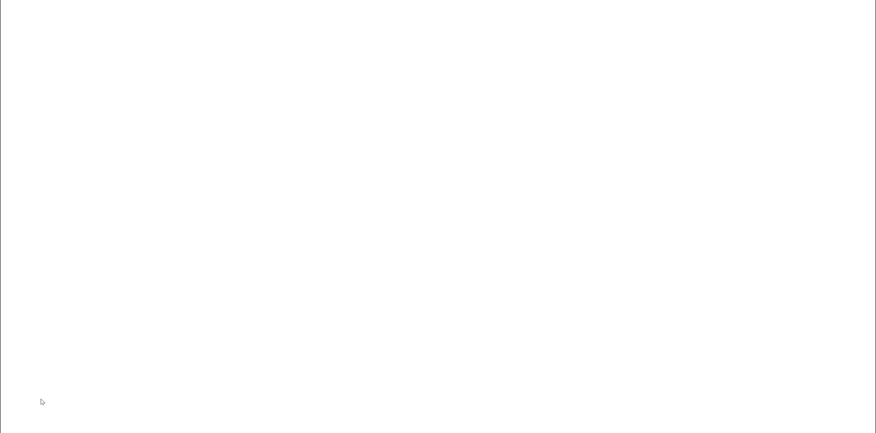
Try to reach the database.inc.php script by pasting the copied error message with its path into a new File Explorer window
right_click(6, 432)
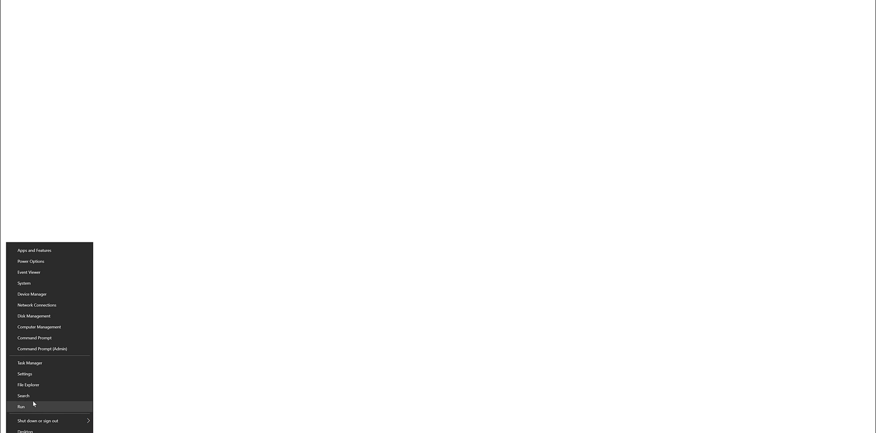
left_click(29, 385)
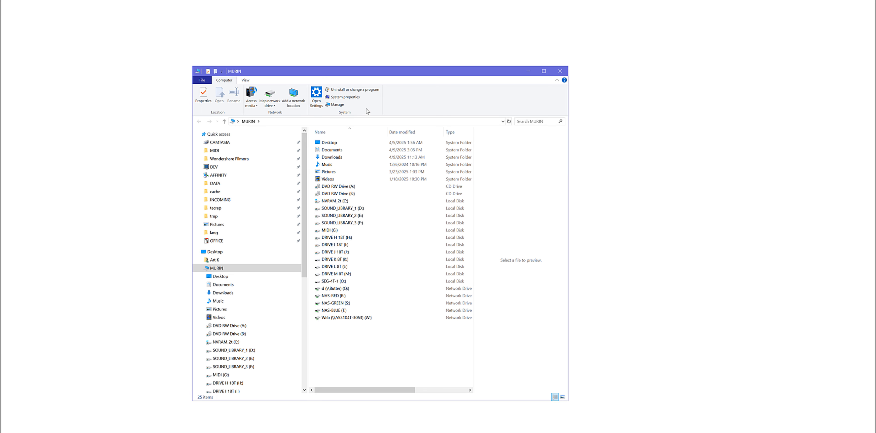
left_click(354, 121)
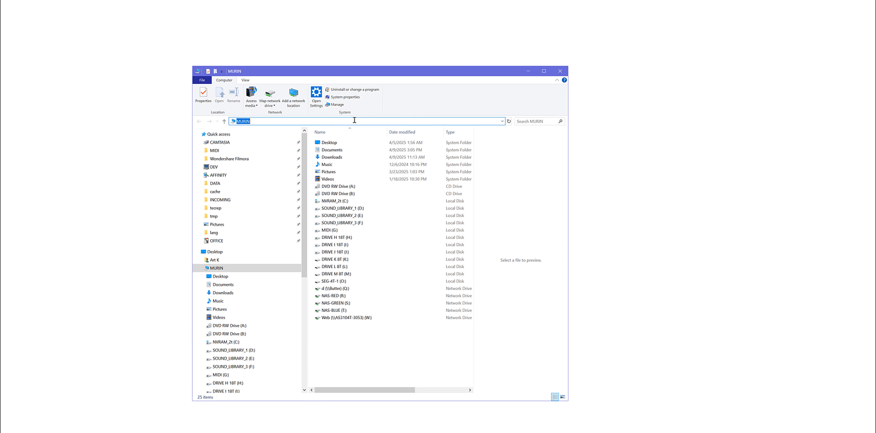
type("Attempt to read property \"name\" on null | Script: C:\\Program Files\\NetMake\\v9php81\\wwwroot\\scriptcase\\devel\\lib\\php\\database.inc.php")
key("ctrl+a")
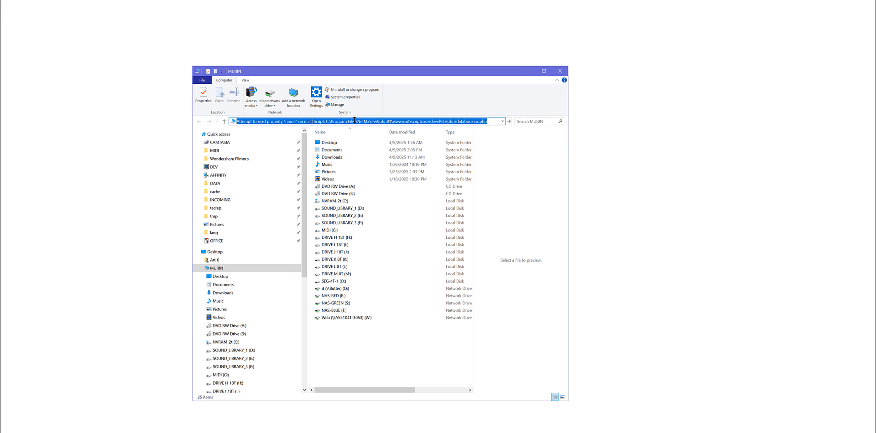
left_click(496, 122)
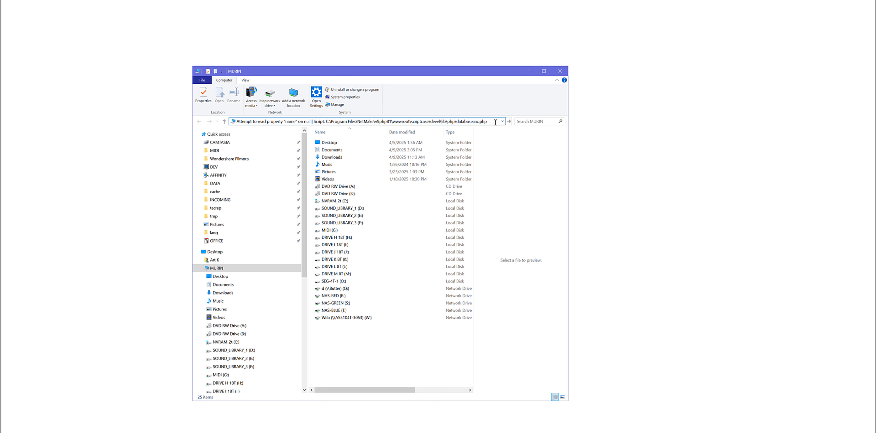
key("Return")
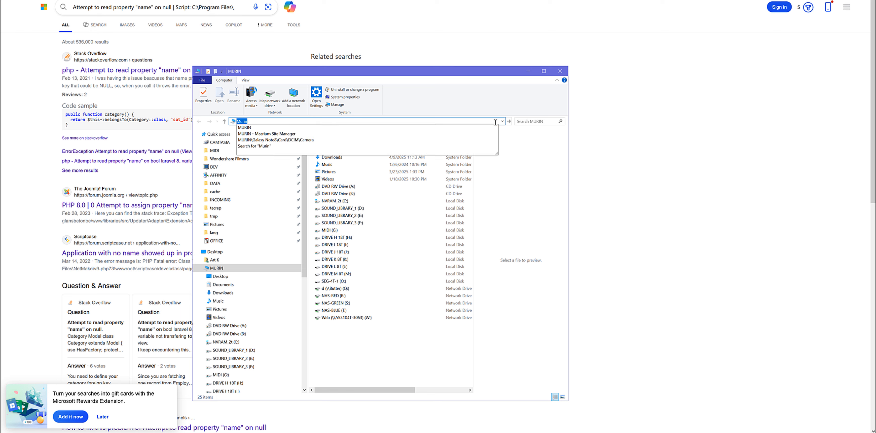
Leave File Explorer and the web search results and return to the error log page in the browser
left_click(495, 122)
left_click(439, 18)
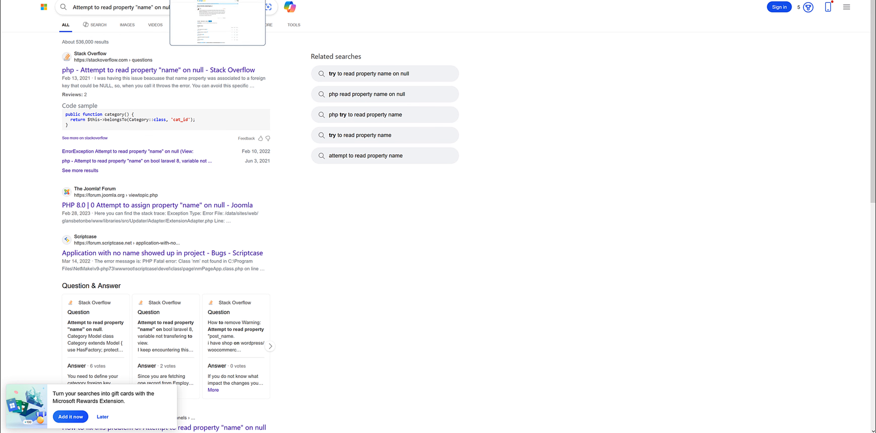
left_click(218, 0)
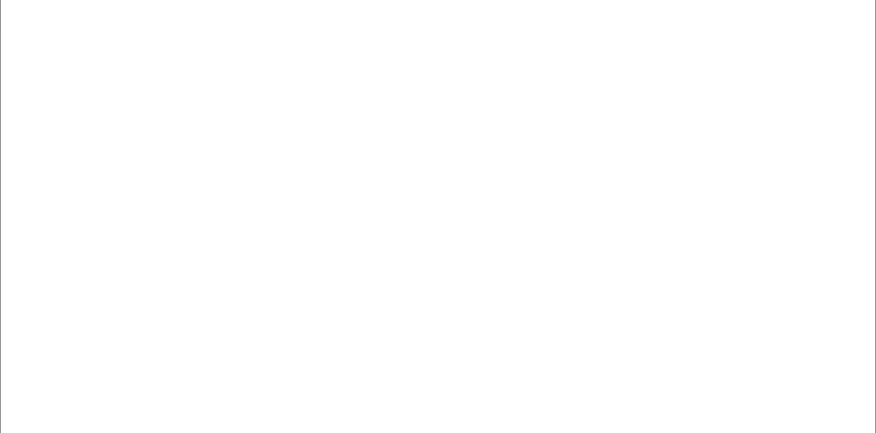
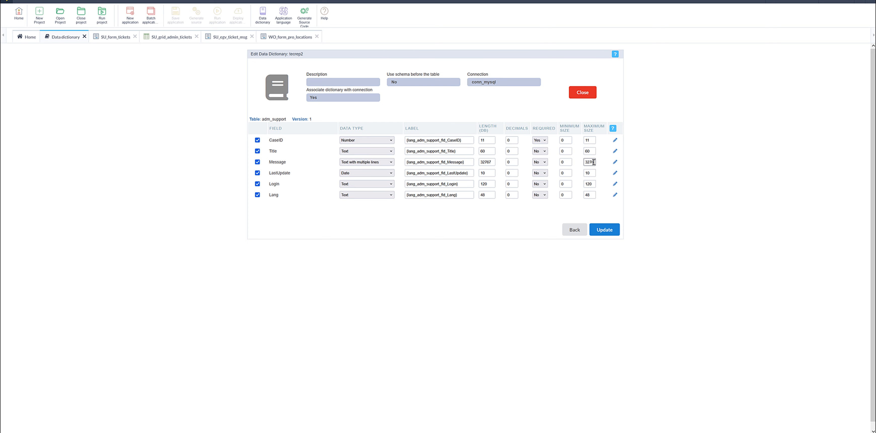
Compare the Message field's DB length and maximum size in the dictionary with its column data type in SQLyog's adm_support table definition
double_click(592, 163)
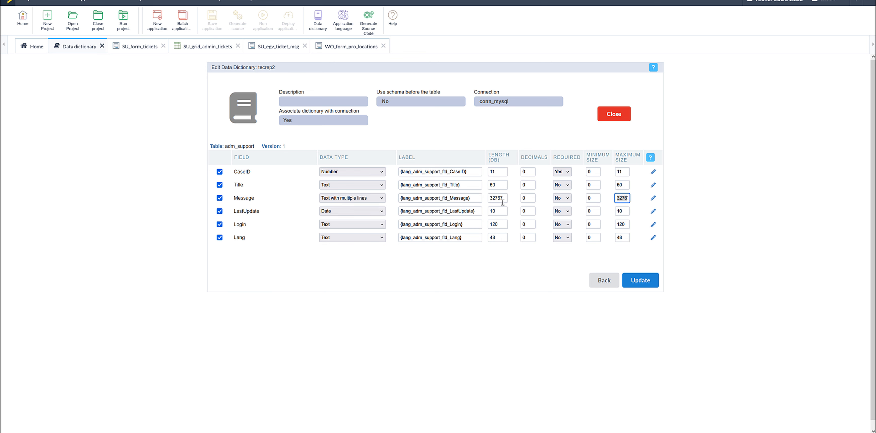
left_click_drag(503, 199, 486, 199)
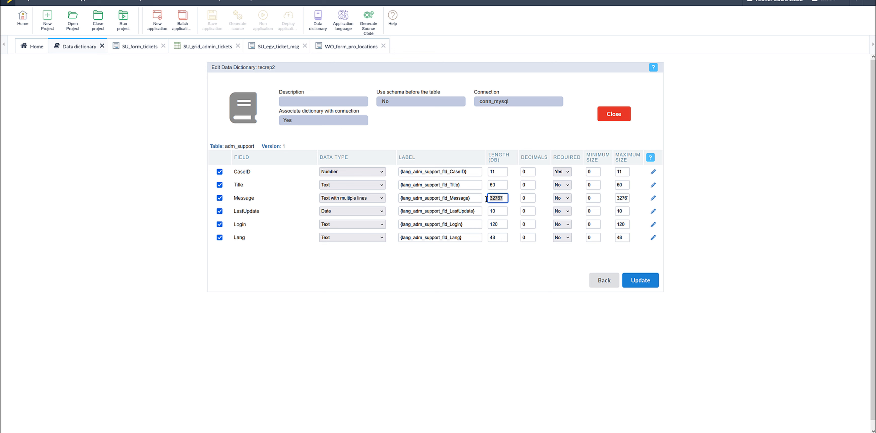
mouse_move(250, 200)
key("alt+Tab")
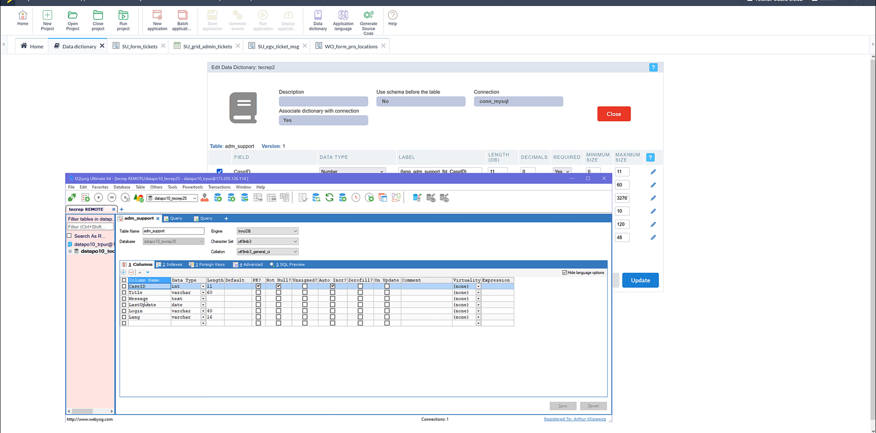
left_click(156, 300)
left_click(156, 300)
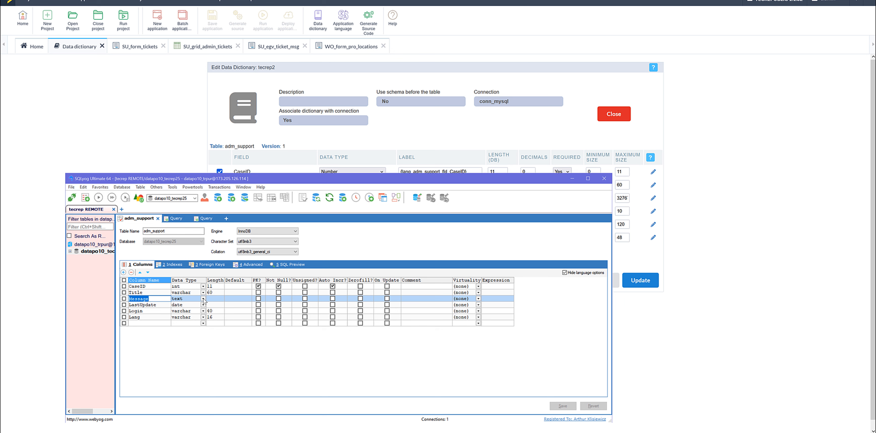
left_click(204, 299)
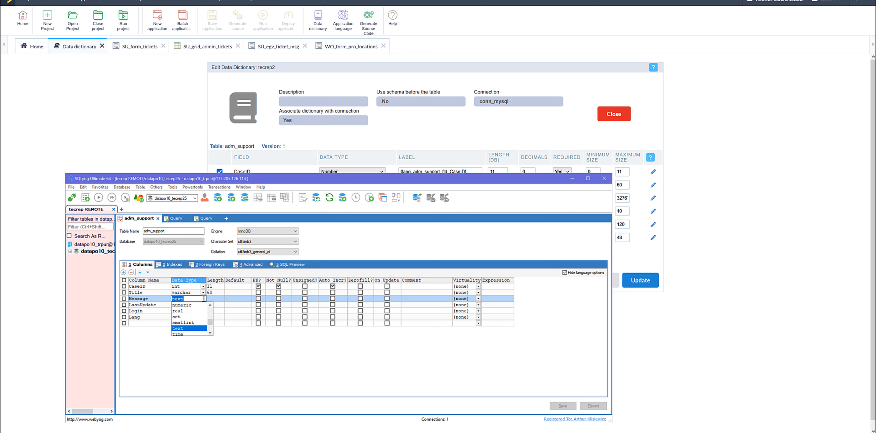
left_click(204, 299)
left_click(656, 370)
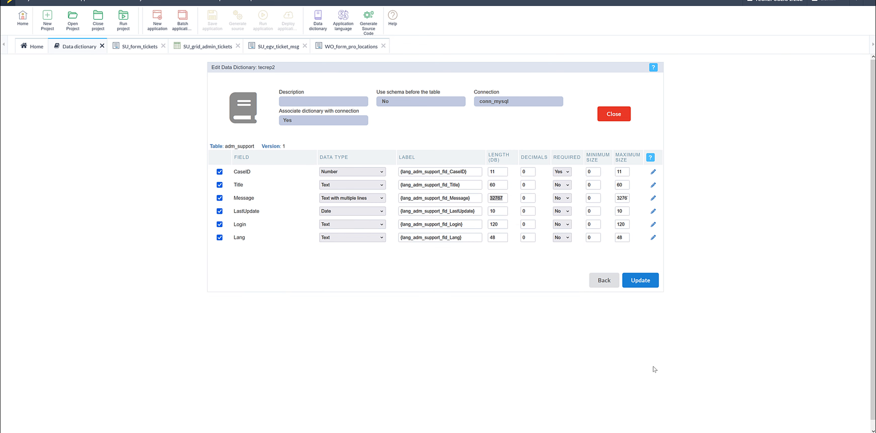
Update the adm_support field definitions in the dictionary and close the tecrep2 dictionary
left_click(504, 199)
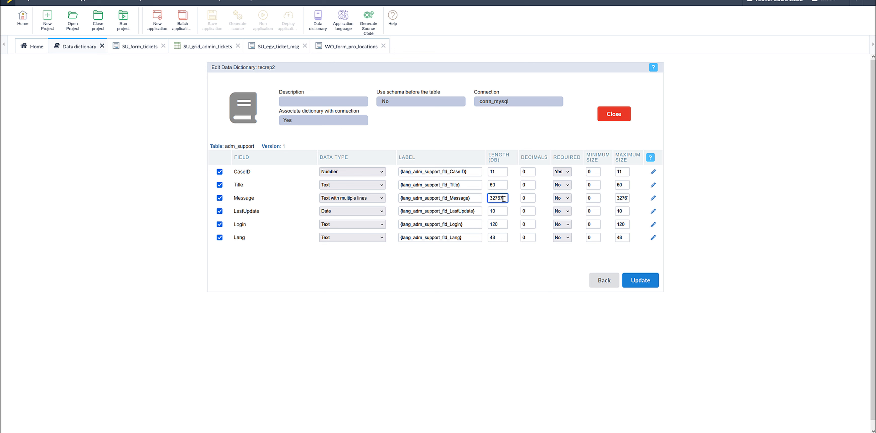
left_click(635, 284)
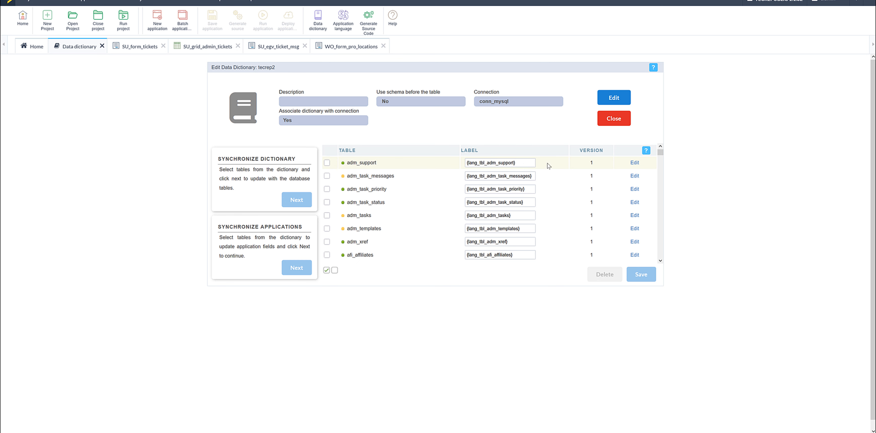
left_click(614, 120)
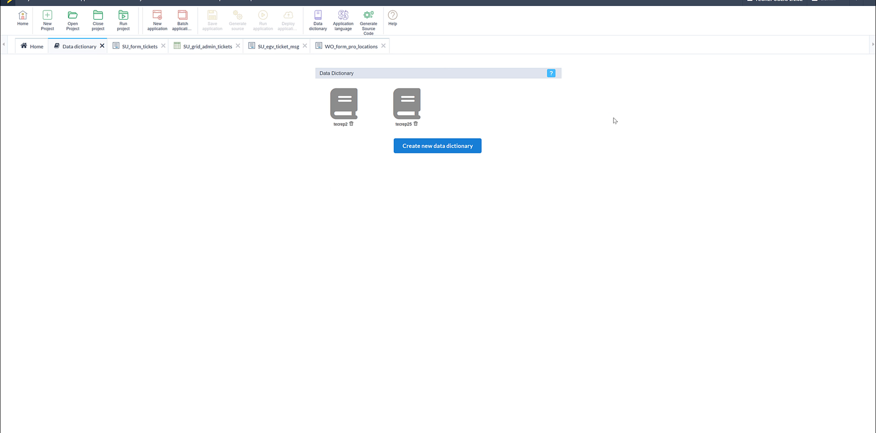
Clear the WO_form_pro_locations search on the home page and look through the full list of applications
left_click(34, 56)
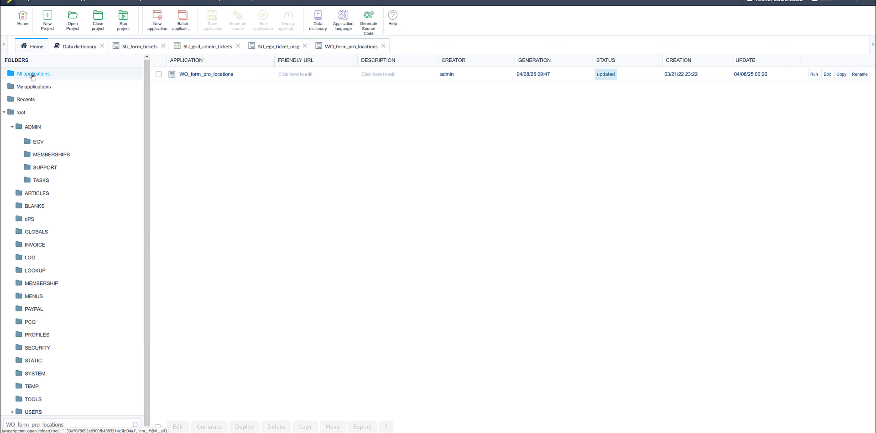
double_click(68, 424)
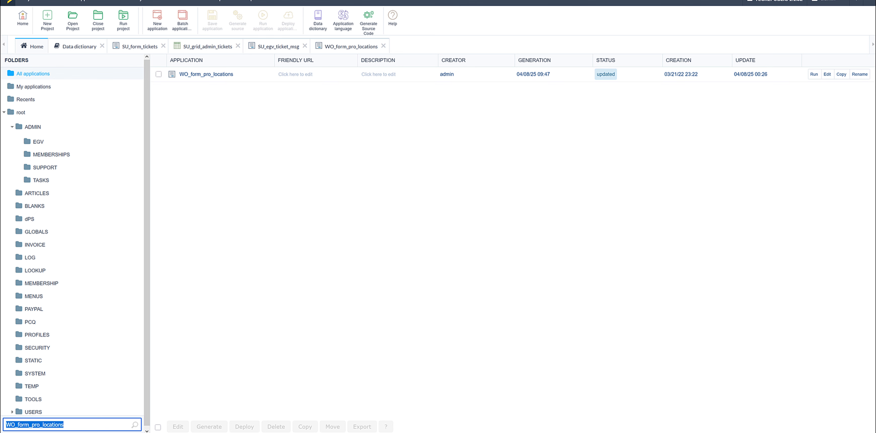
key("BackSpace")
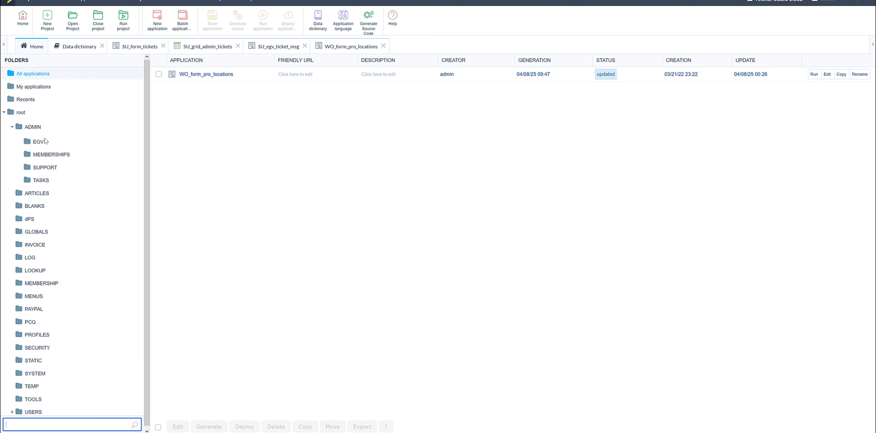
left_click(72, 123)
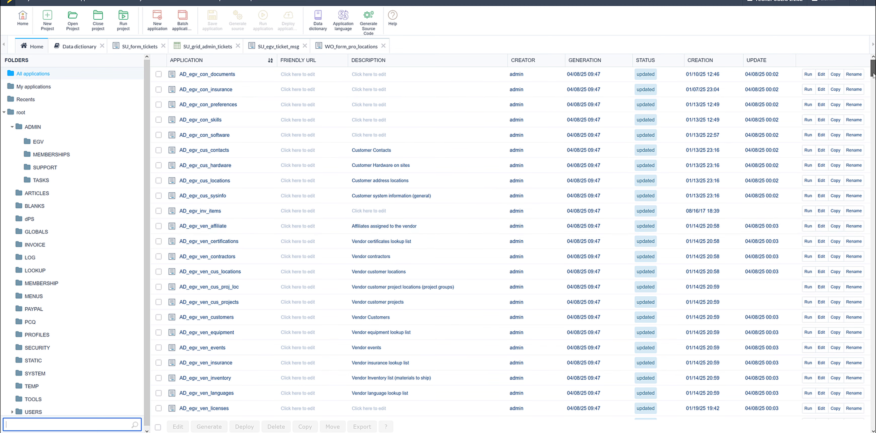
left_click_drag(873, 75, 873, 427)
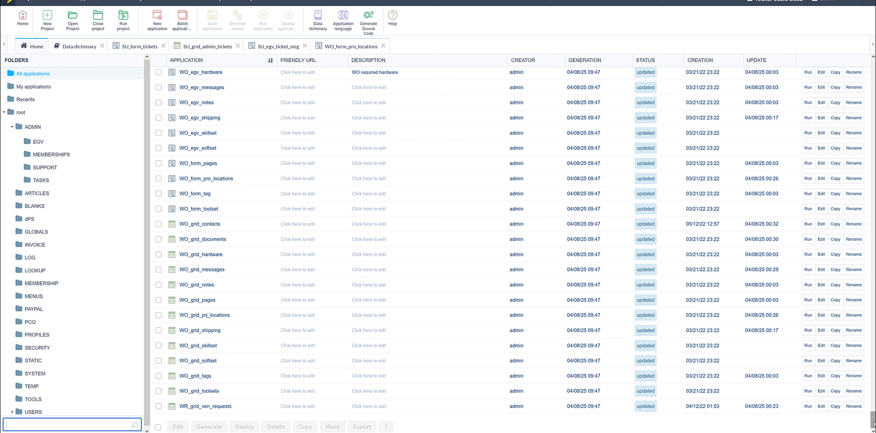
left_click_drag(873, 423, 873, 66)
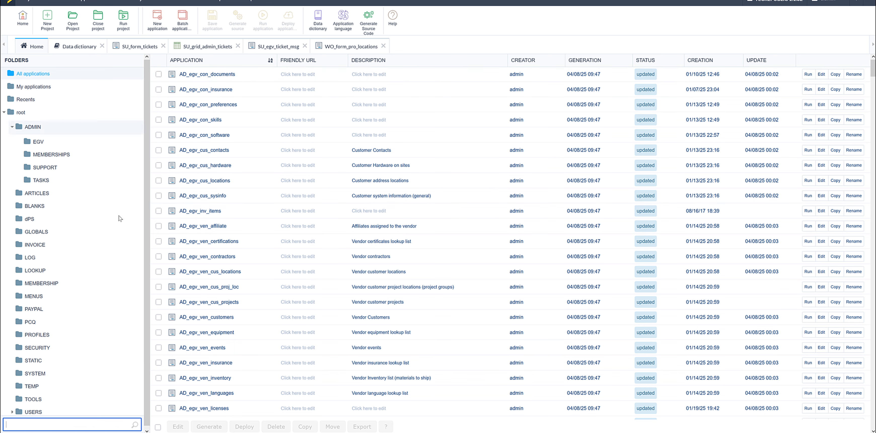
Open the project's Application list report
left_click(56, 2)
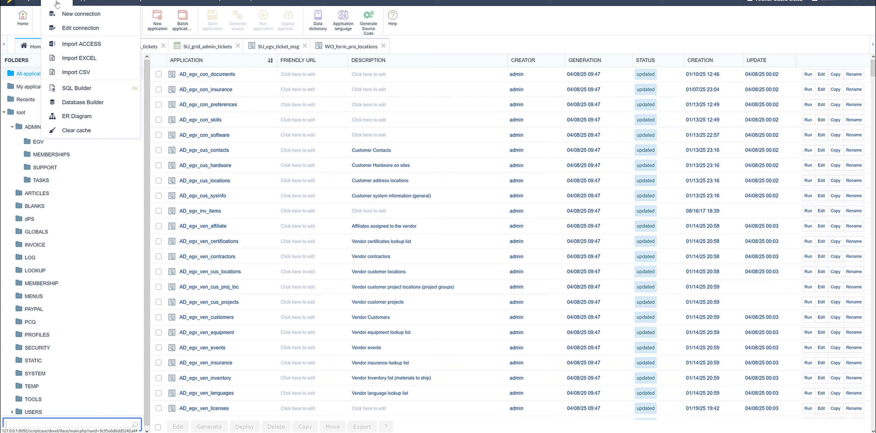
mouse_move(122, 1)
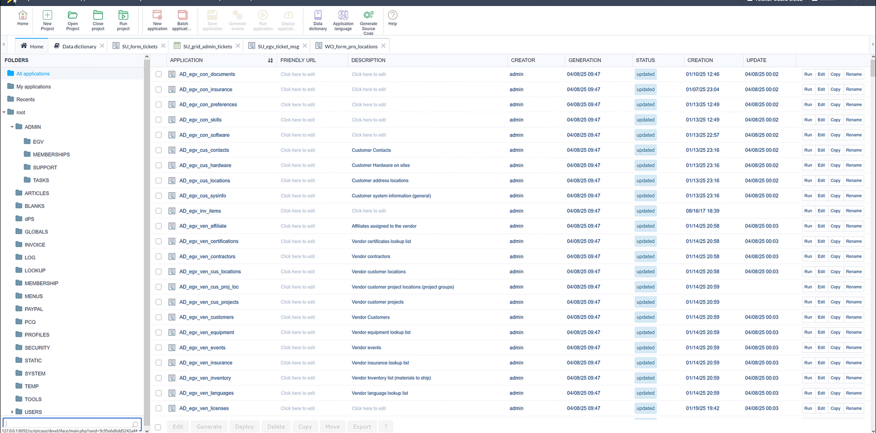
mouse_move(36, 3)
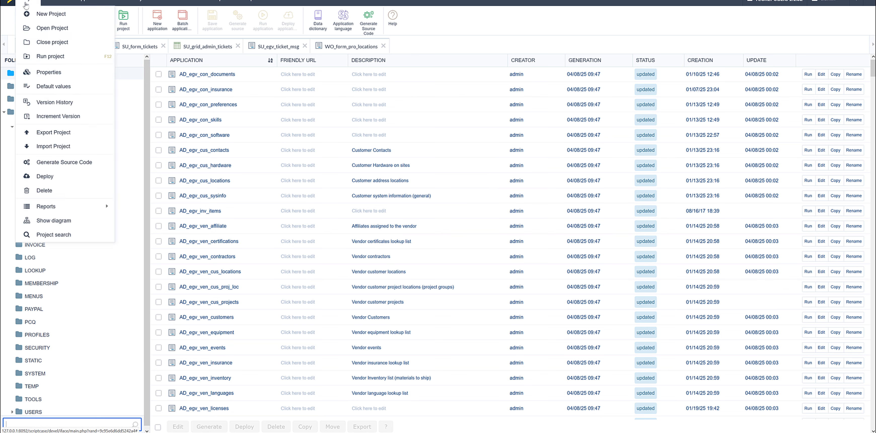
mouse_move(65, 210)
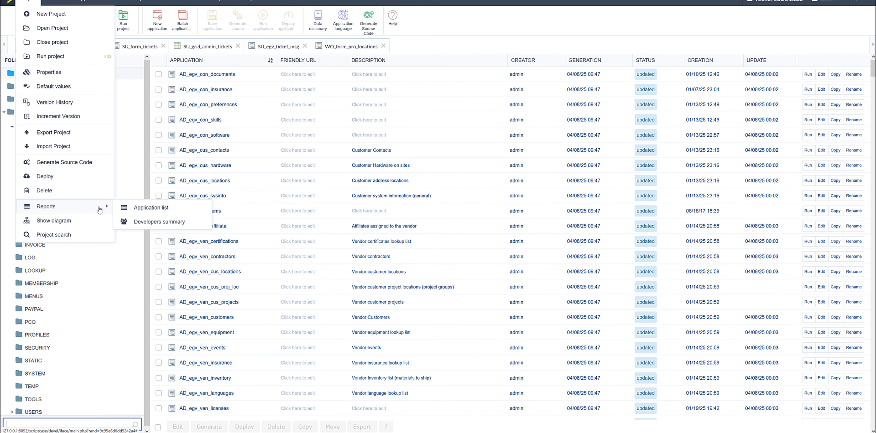
left_click(150, 210)
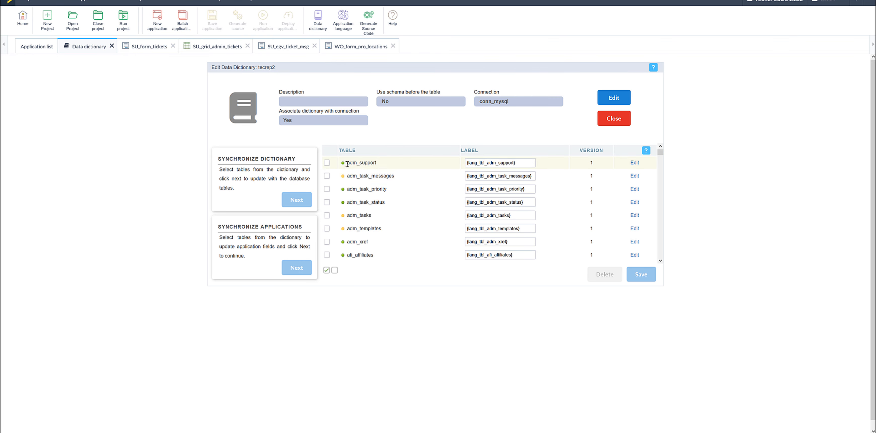
Copy the adm_support table name from the table list of the tecrep2 dictionary
left_click_drag(347, 164, 377, 167)
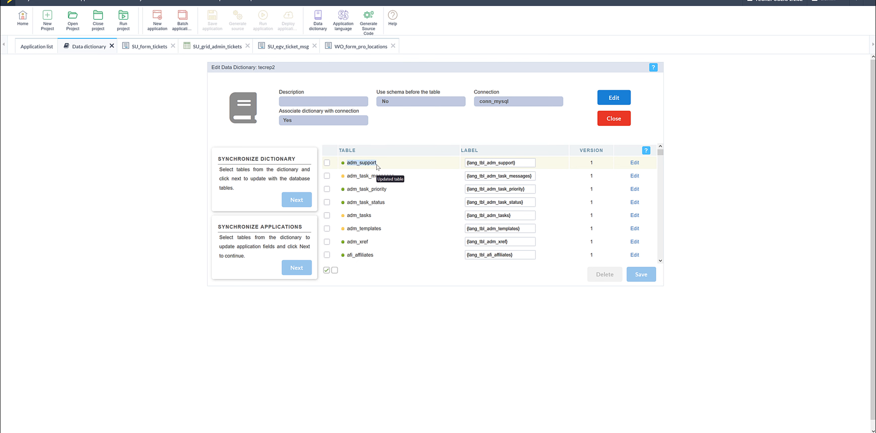
right_click(371, 163)
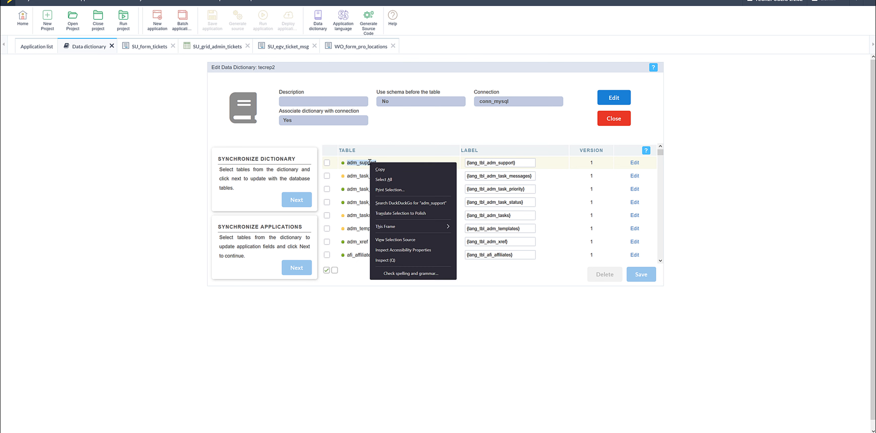
left_click(379, 170)
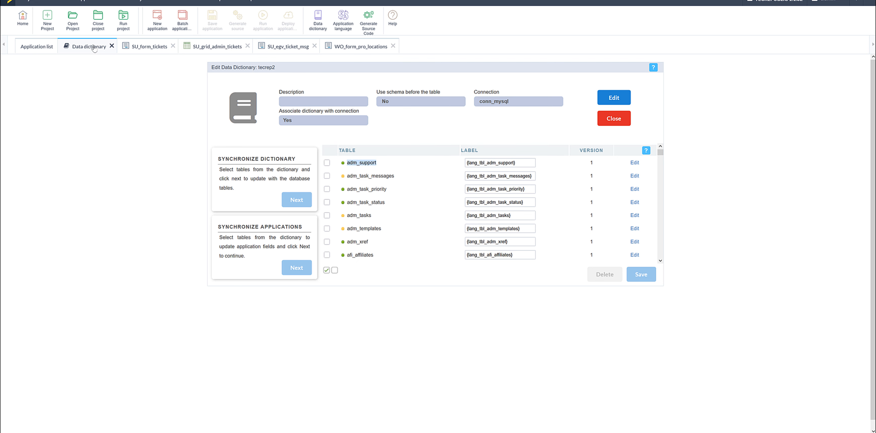
Generate the Application list report's SQL inserts with adm_support as the table name
left_click(35, 49)
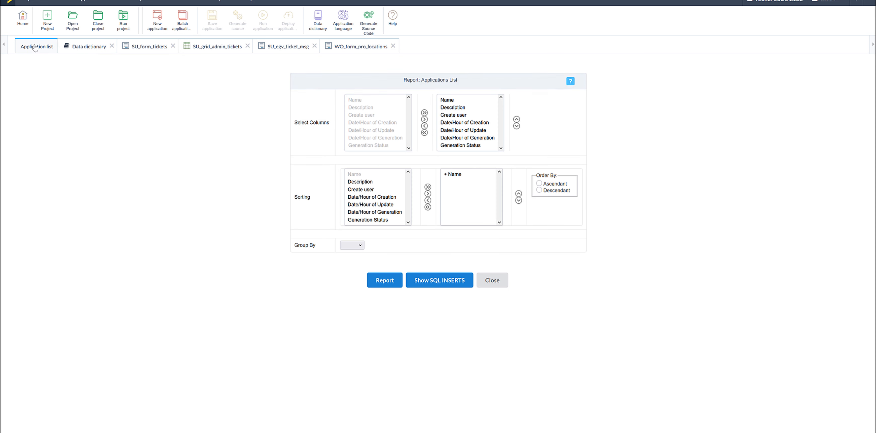
left_click(422, 282)
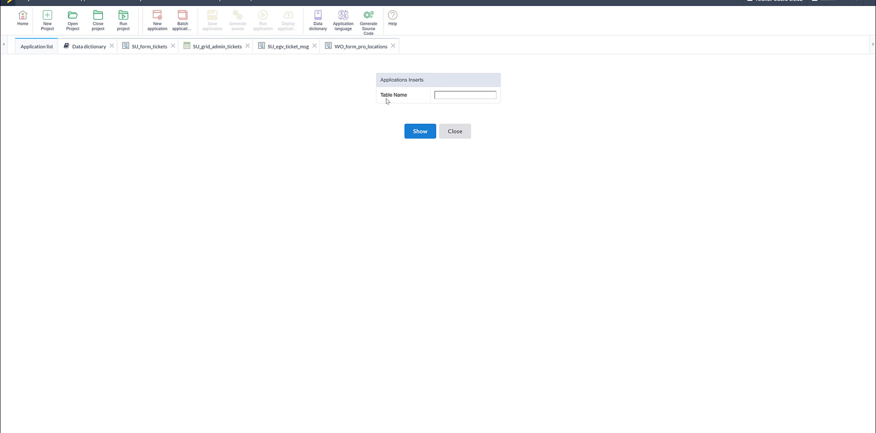
left_click(447, 95)
right_click(447, 95)
left_click(461, 146)
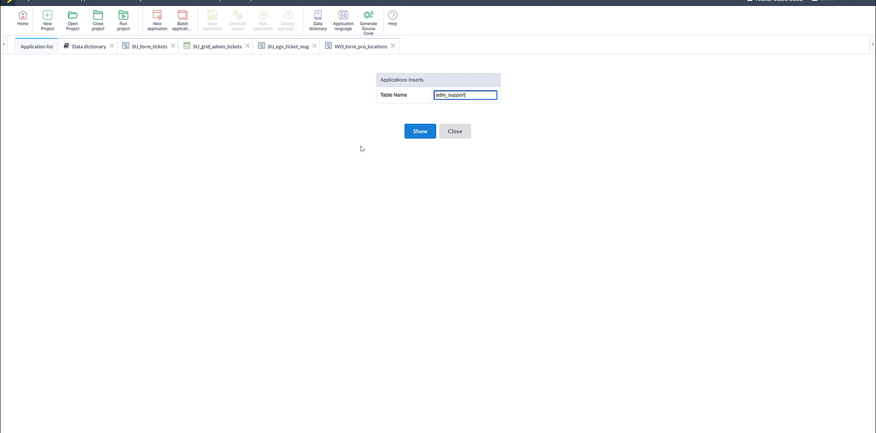
left_click(420, 131)
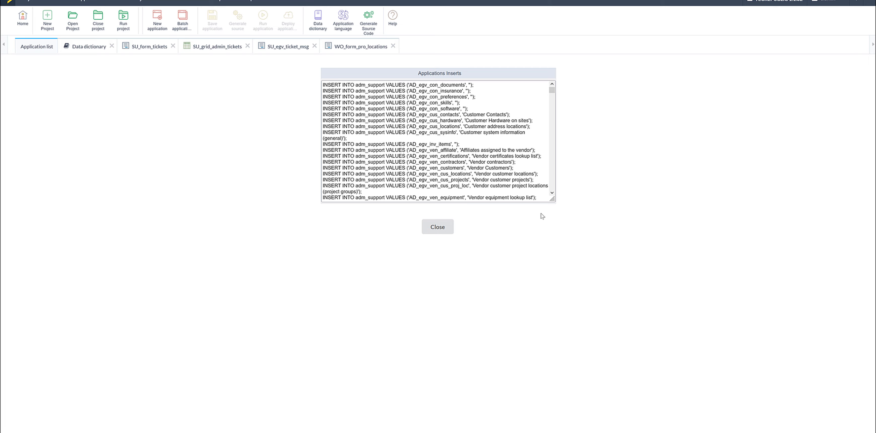
Enlarge the SQL inserts box and copy the application name AD_form_tasks from its insert line
left_click_drag(554, 202, 590, 381)
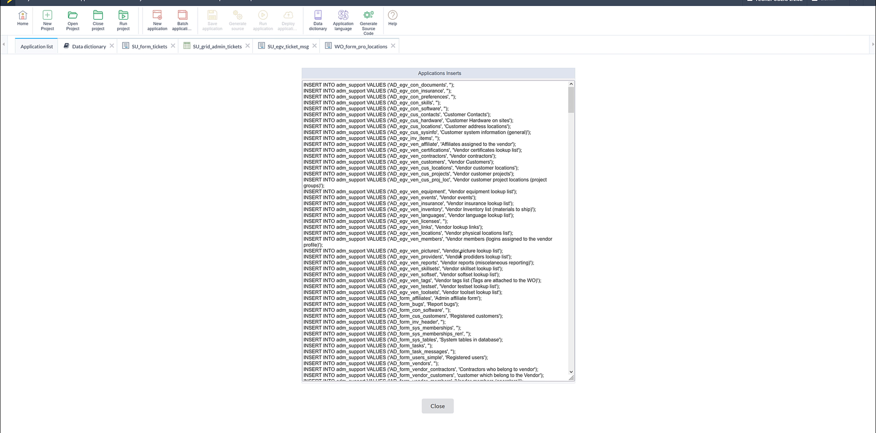
scroll(395, 237, "down", 5)
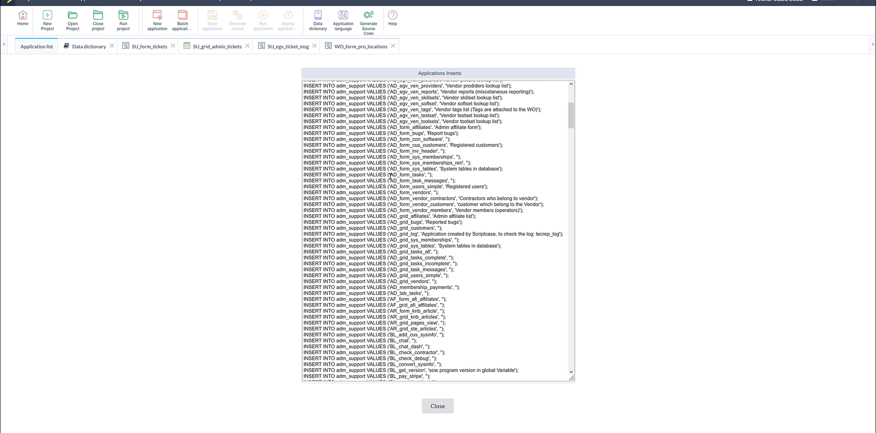
left_click_drag(390, 176, 425, 176)
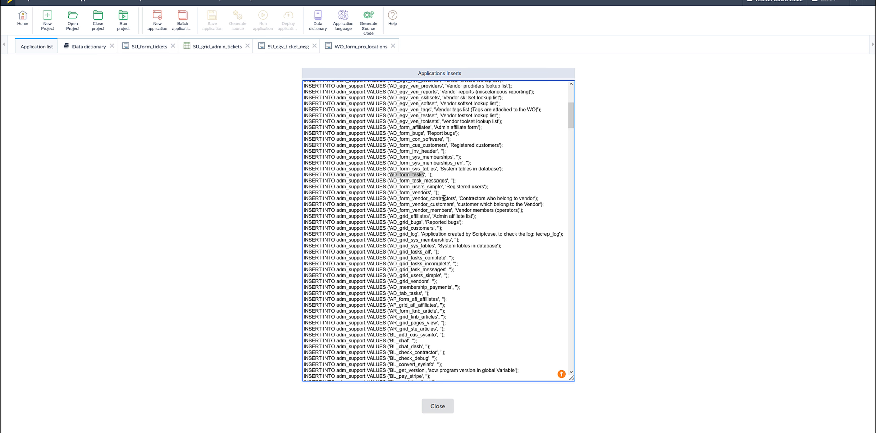
right_click(410, 177)
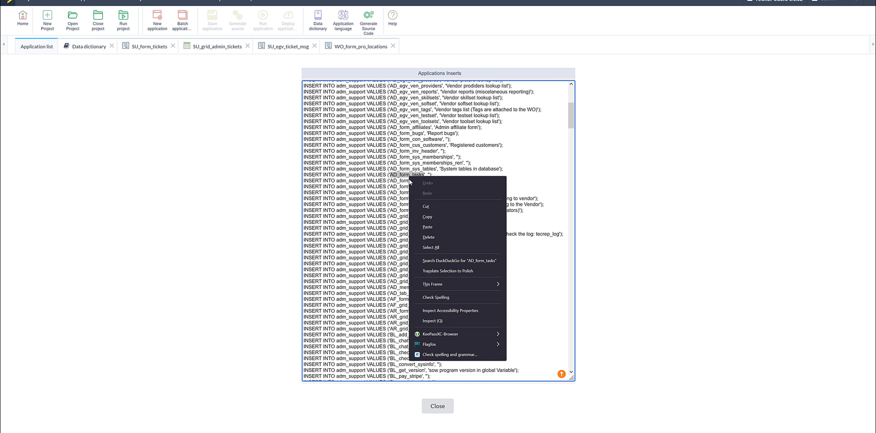
left_click(425, 218)
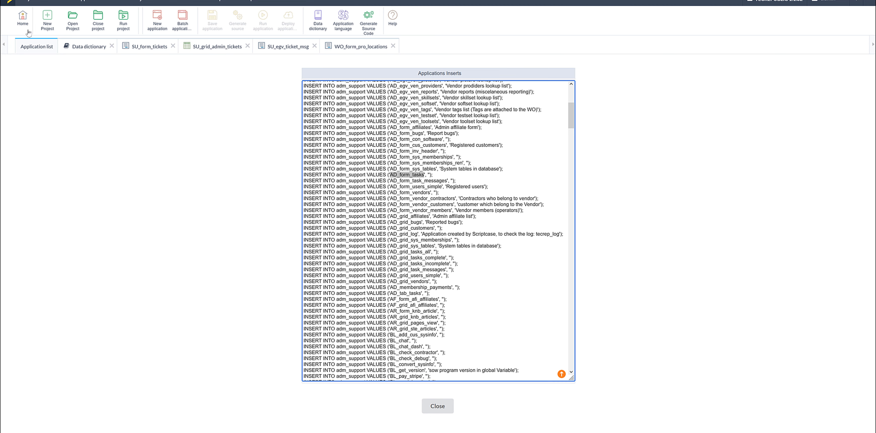
Return to the project's home view with its application folders
left_click(23, 20)
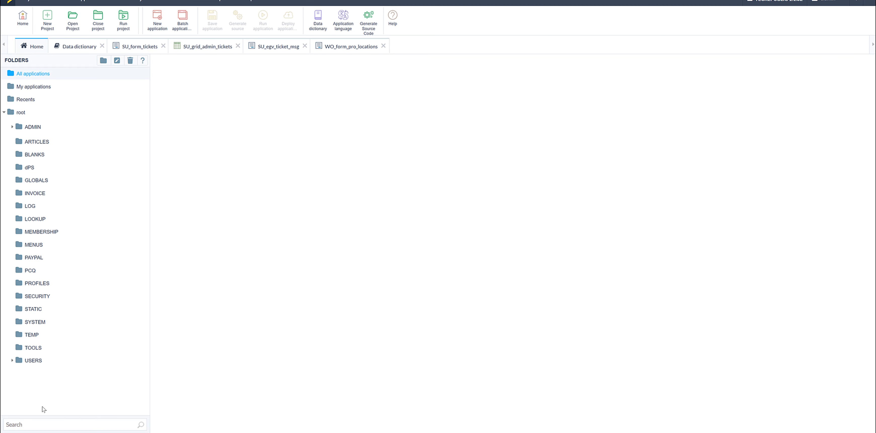
left_click(30, 424)
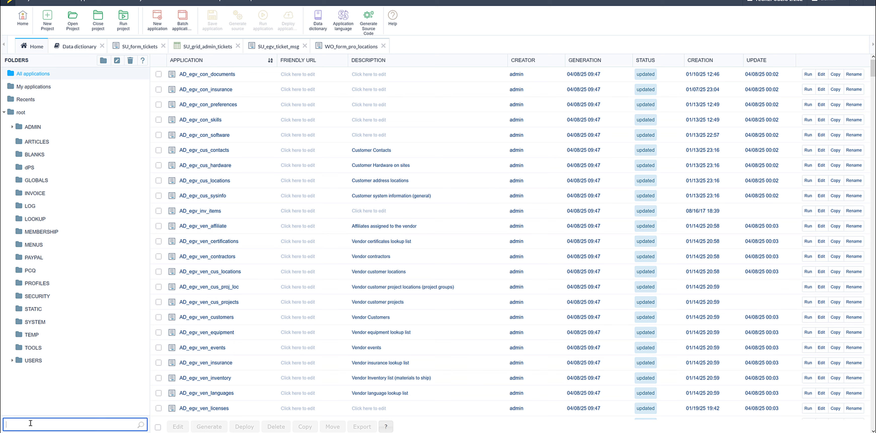
right_click(30, 424)
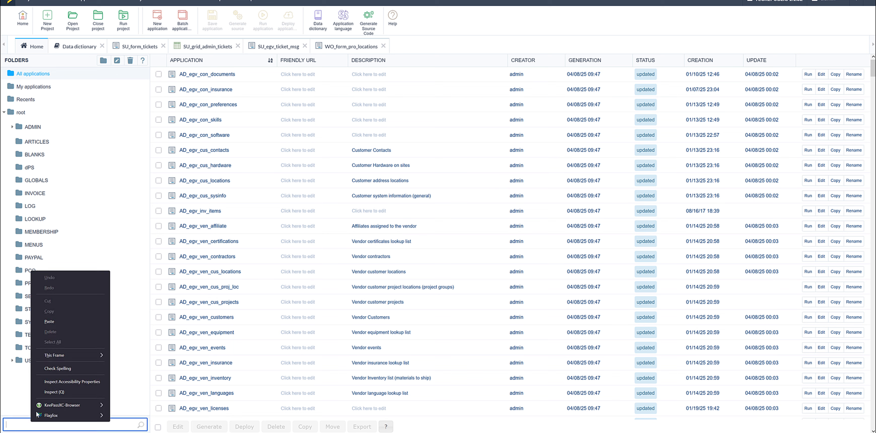
left_click(50, 322)
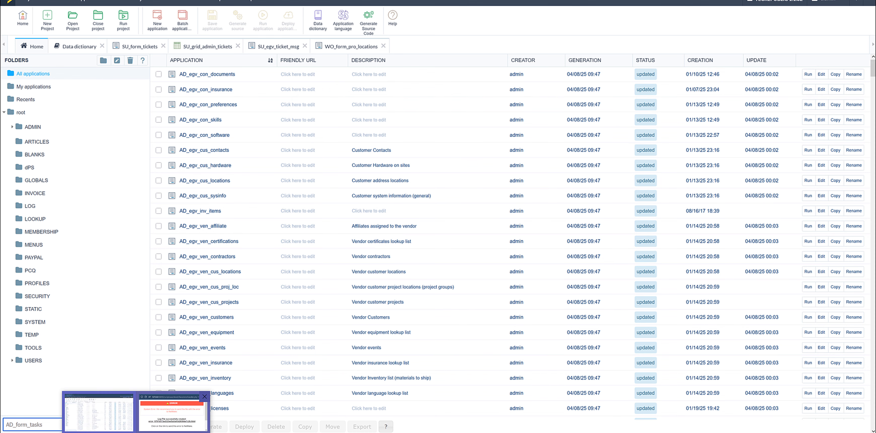
left_click(122, 347)
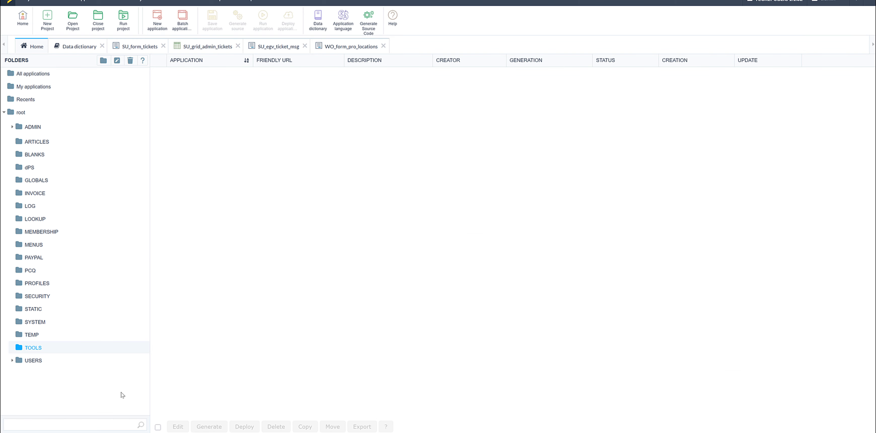
left_click(55, 426)
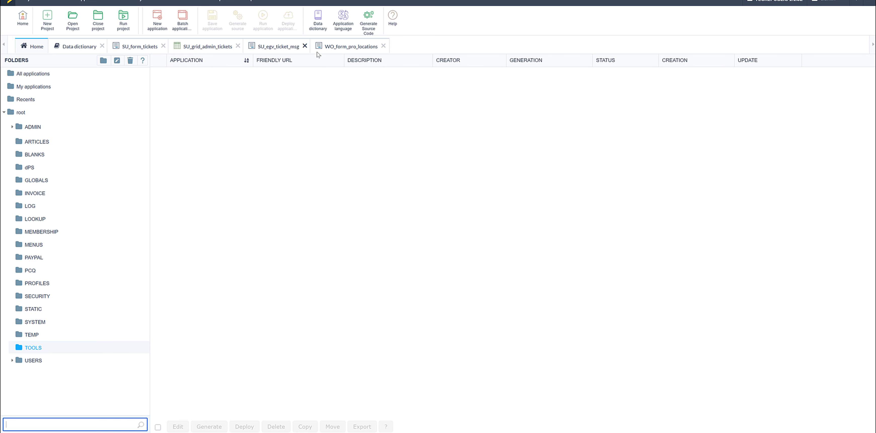
Search all applications for AD_form_tasks and open that form for editing
left_click(31, 76)
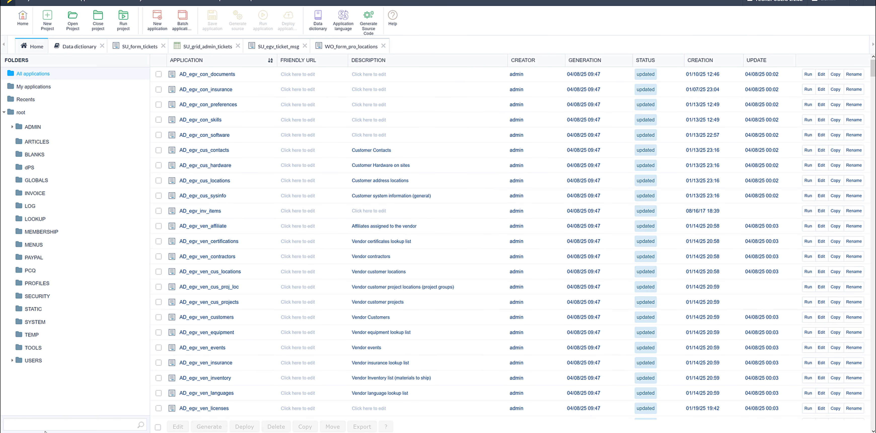
left_click(40, 426)
key("ctrl+v")
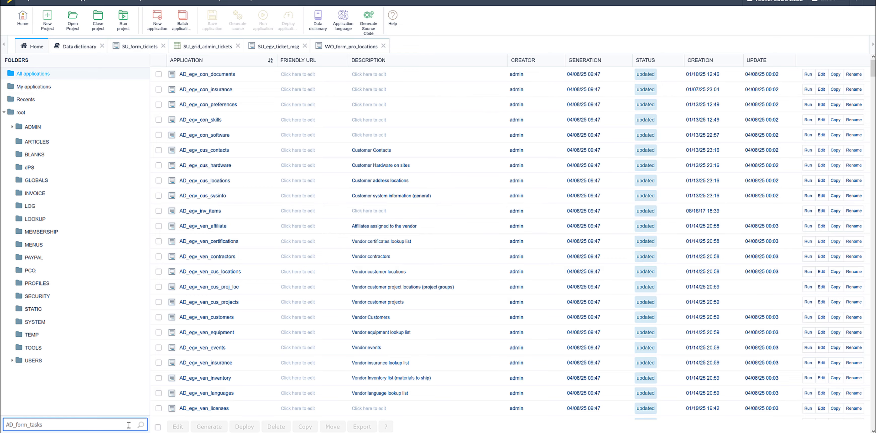
key("Return")
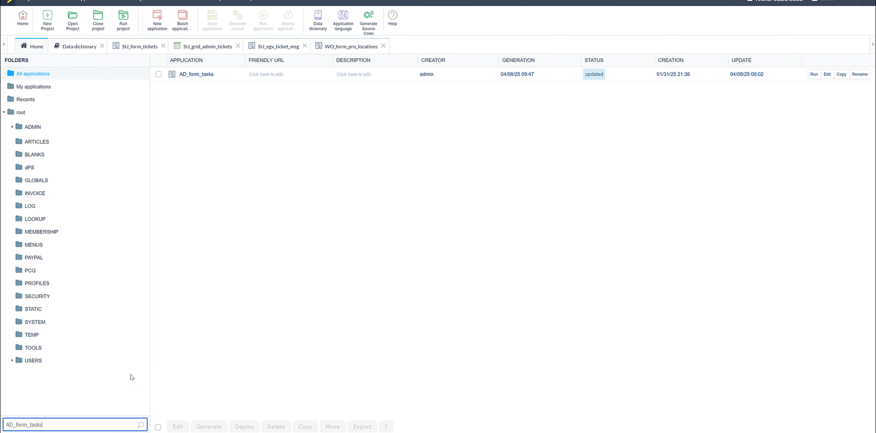
left_click(195, 74)
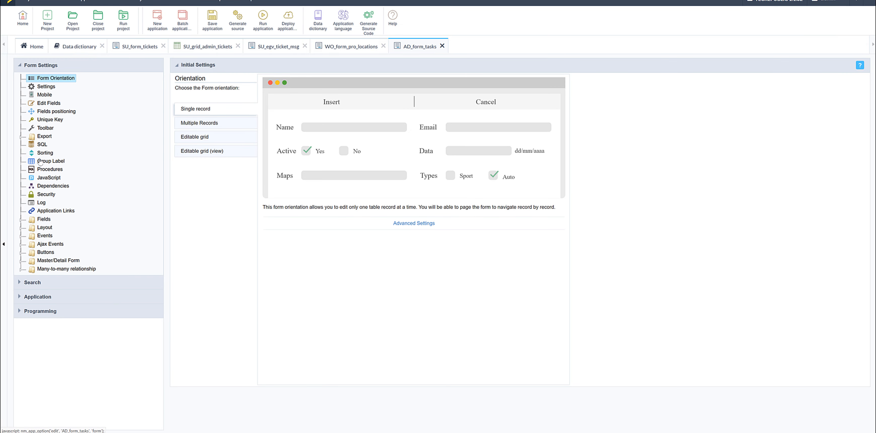
Examine the SQL settings, field list and application links of the AD_form_tasks form
left_click(40, 145)
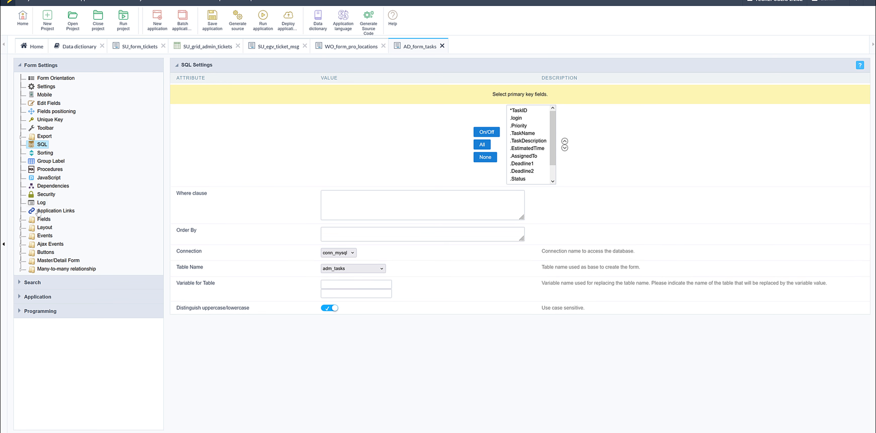
left_click(21, 221)
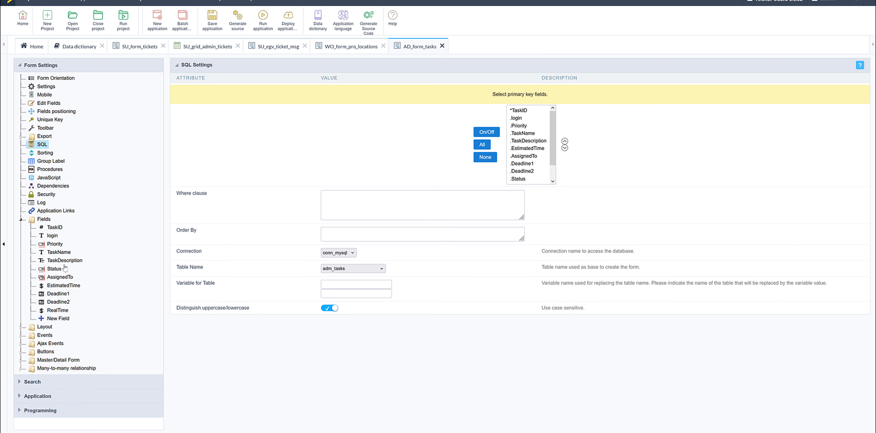
left_click(58, 212)
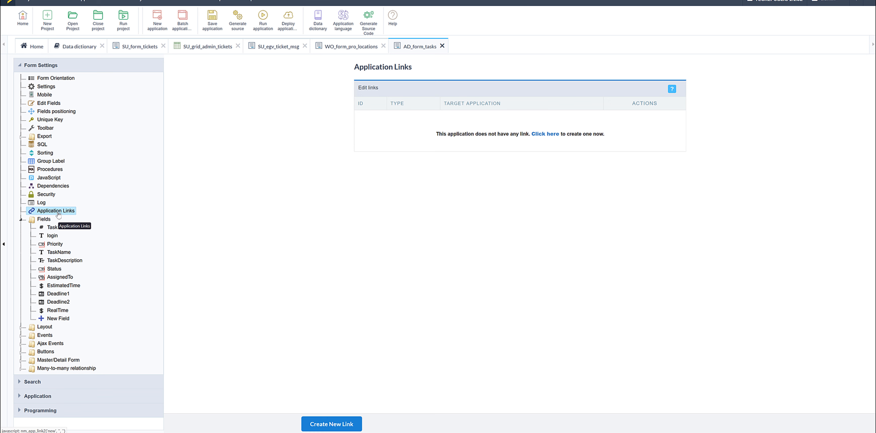
Examine the Events, Ajax Events, Master/Detail Form and Many-to-many relationship entries of AD_form_tasks
left_click(21, 337)
scroll(123, 299, "down", 5)
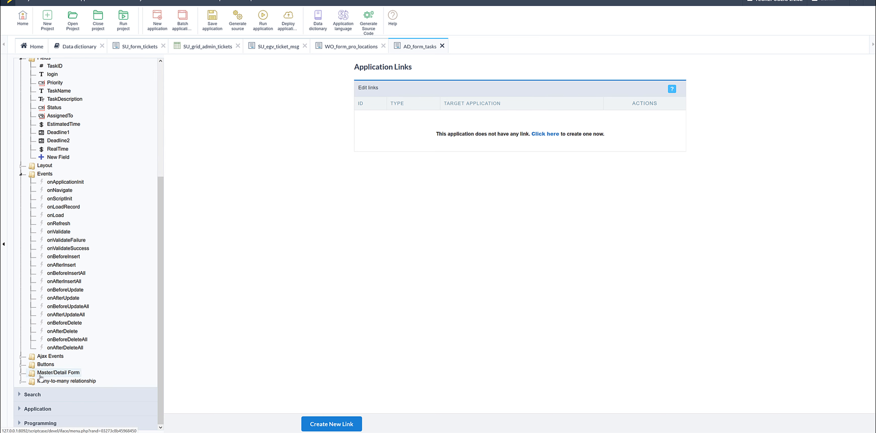
left_click(21, 357)
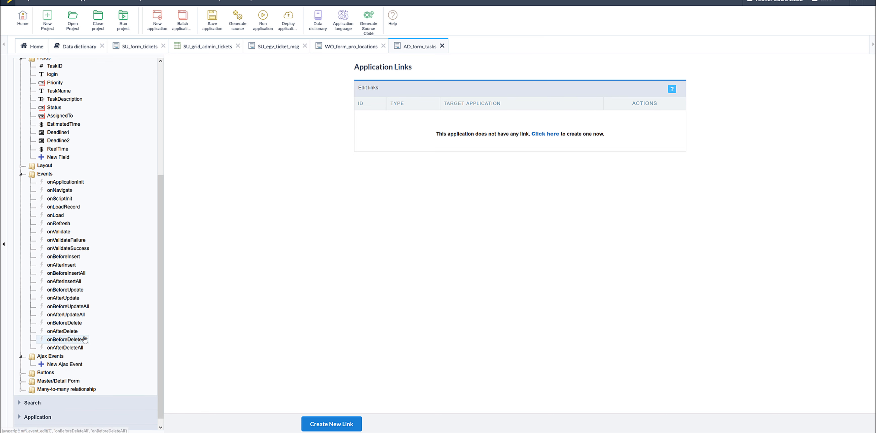
scroll(85, 339, "down", 1)
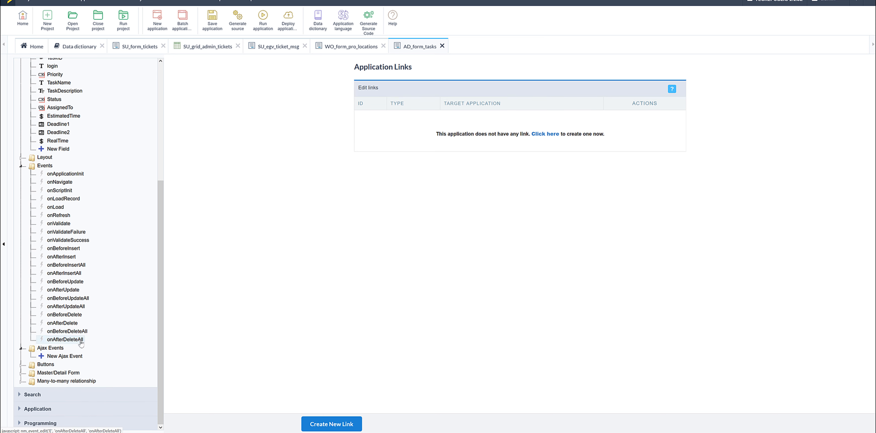
left_click(23, 373)
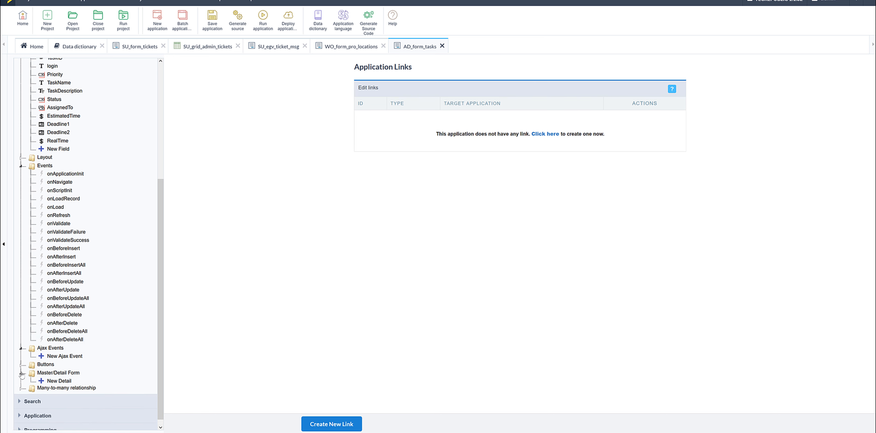
left_click(20, 394)
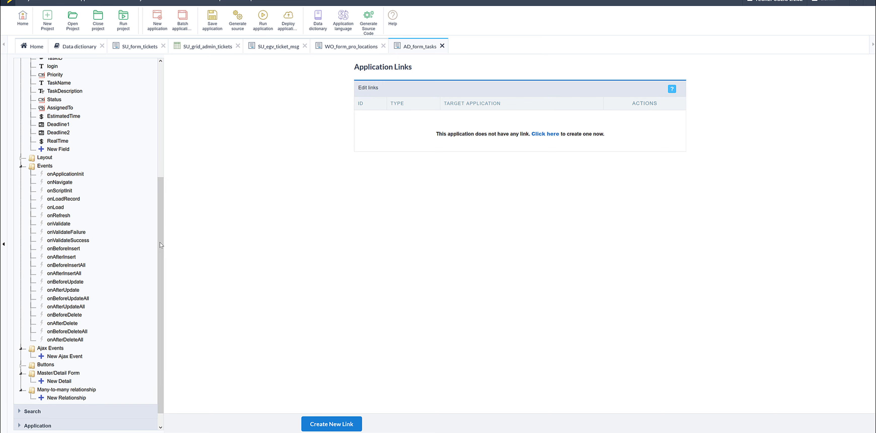
left_click_drag(161, 245, 172, 117)
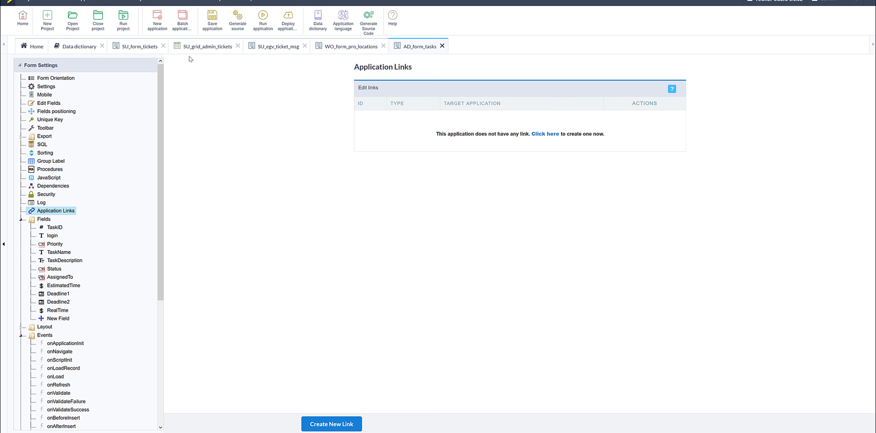
Switch to the SU_form_tickets form and examine the Description field's amount of characters
left_click(142, 47)
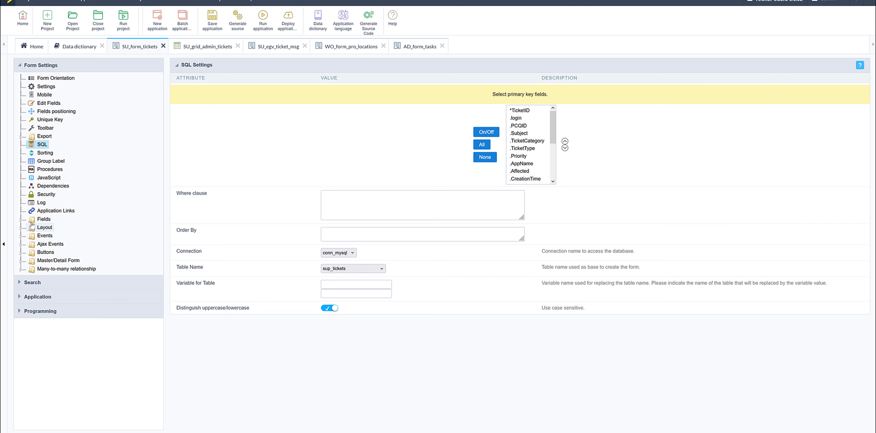
left_click(21, 221)
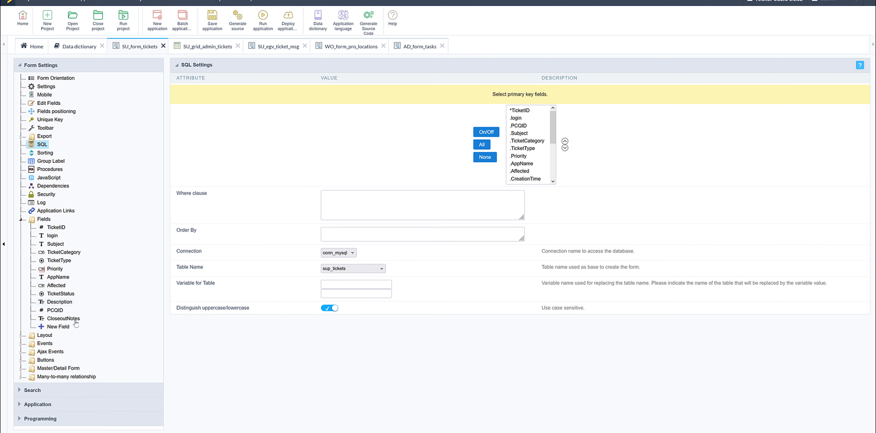
left_click(55, 302)
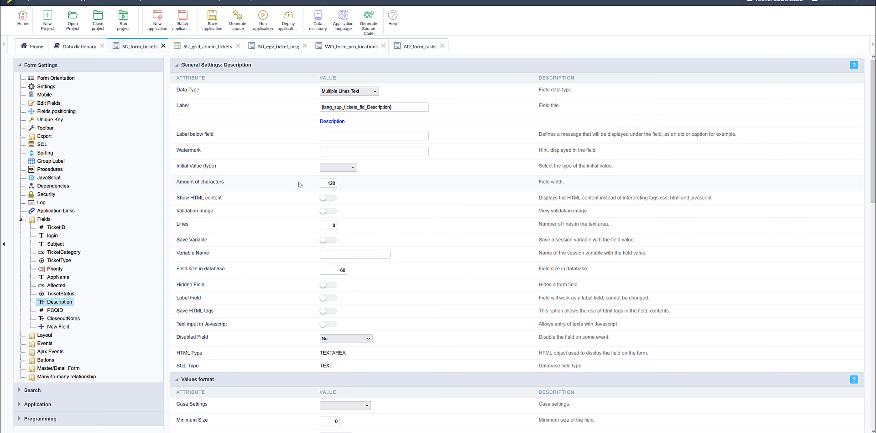
left_click(323, 185)
left_click_drag(325, 184, 337, 183)
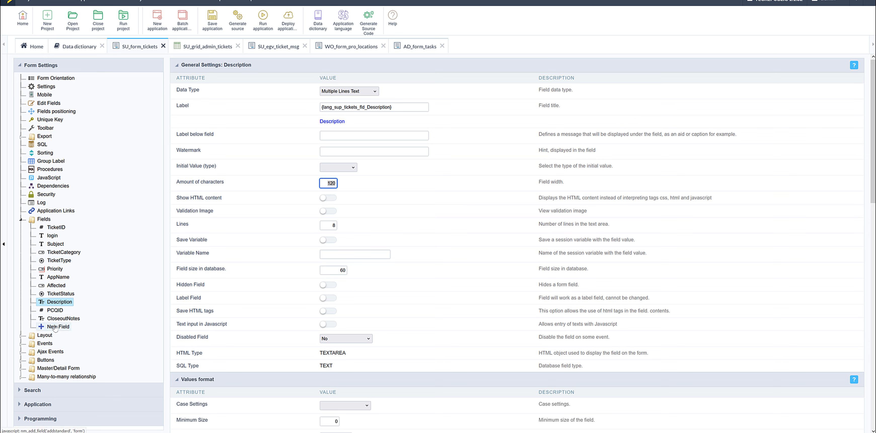
Check the base table in SU_form_tickets' SQL settings and open sup_tickets for editing in the tecrep2 data dictionary
left_click(40, 144)
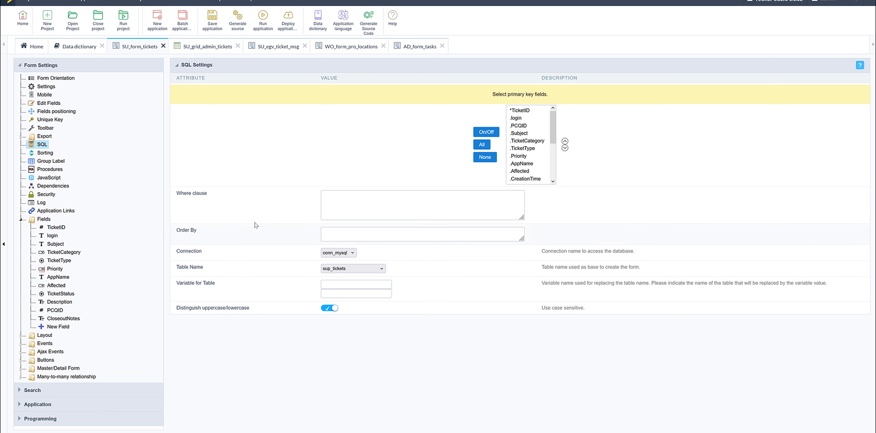
left_click(74, 50)
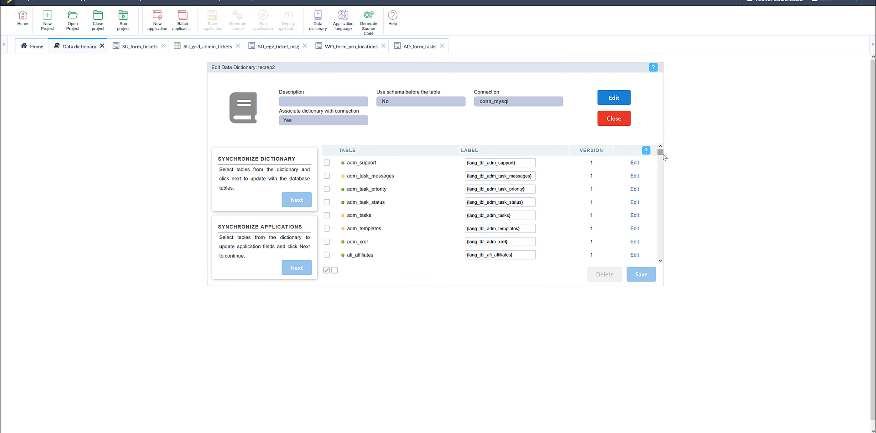
left_click_drag(661, 154, 654, 211)
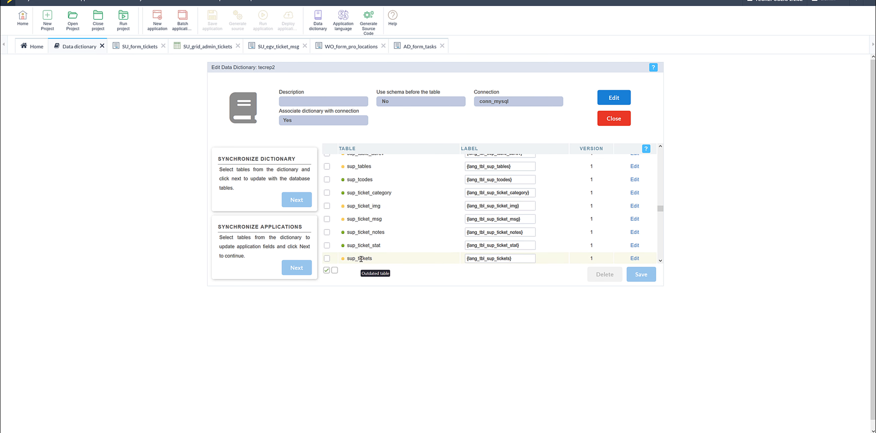
left_click(635, 259)
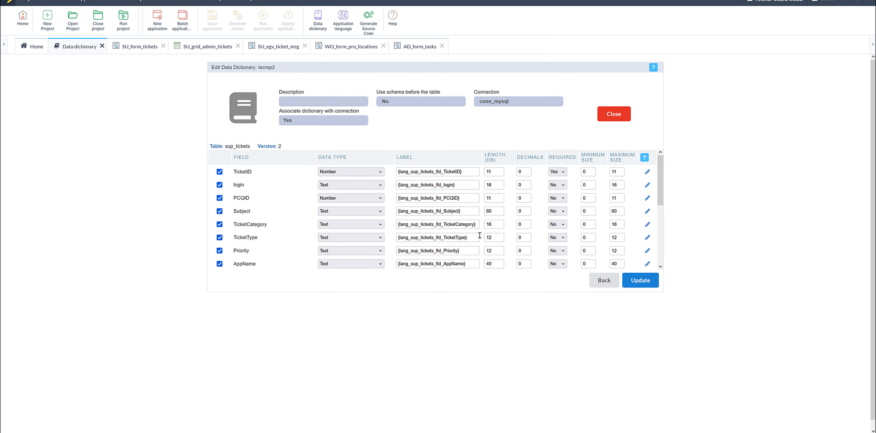
Review the field lengths of the sup_tickets table, including Description and CloseoutNotes, and update the table in the dictionary
scroll(468, 223, "down", 1)
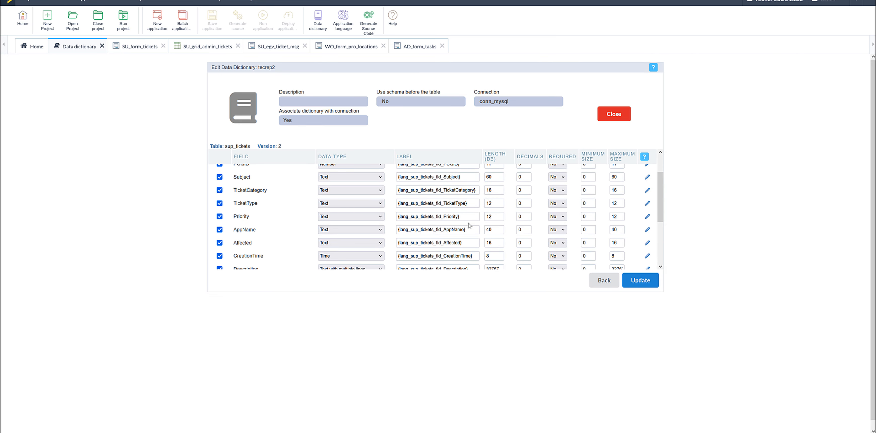
scroll(469, 225, "down", 1)
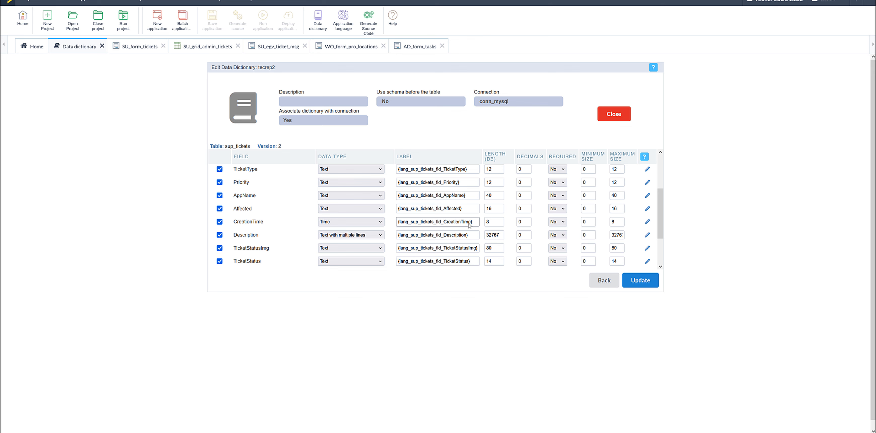
scroll(469, 225, "down", 2)
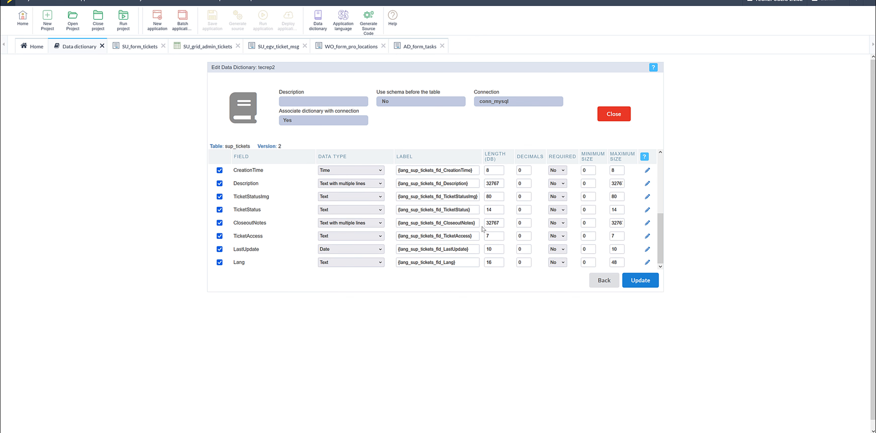
left_click(501, 224)
left_click_drag(660, 251, 666, 180)
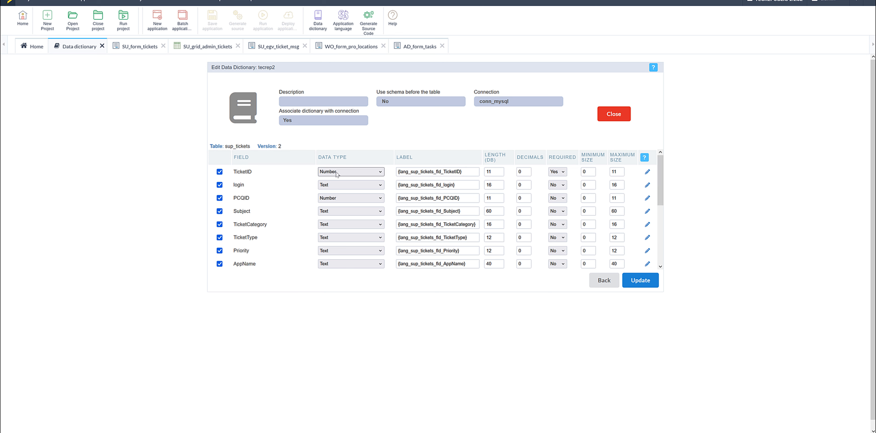
left_click(638, 280)
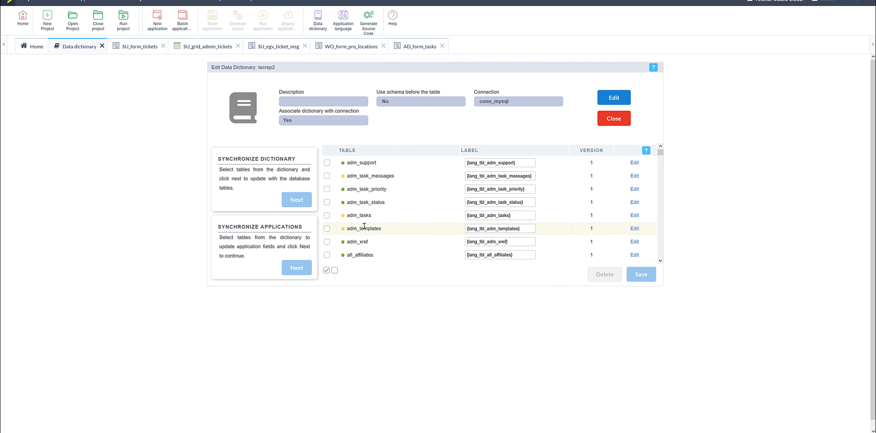
Delete the sup_tickets table from the tecrep2 data dictionary
scroll(535, 229, "down", 5)
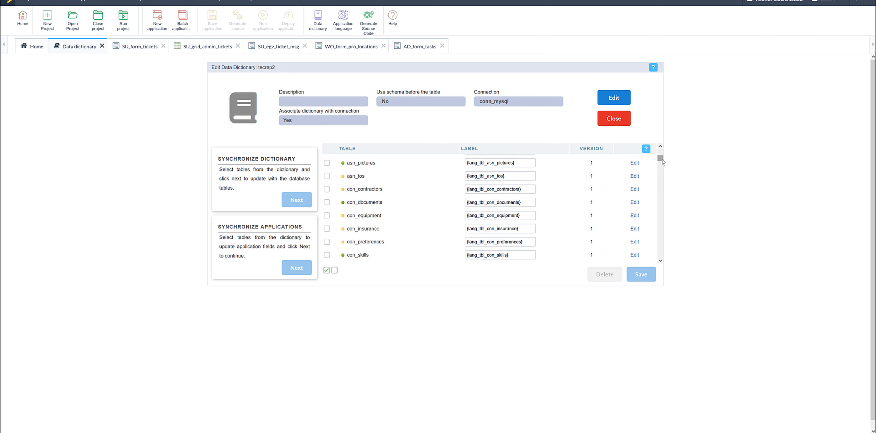
left_click_drag(663, 161, 652, 209)
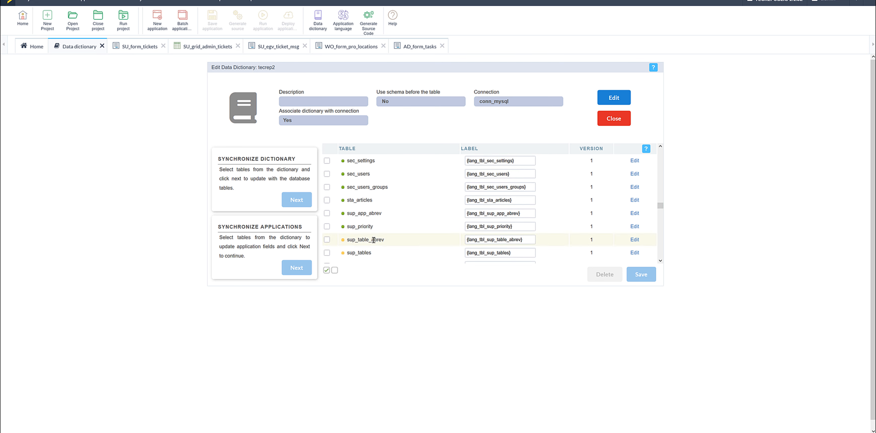
scroll(367, 252, "down", 1)
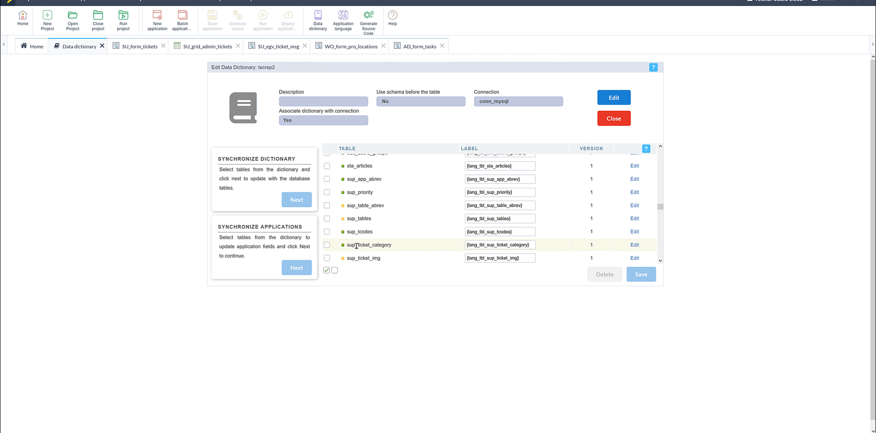
scroll(357, 245, "down", 1)
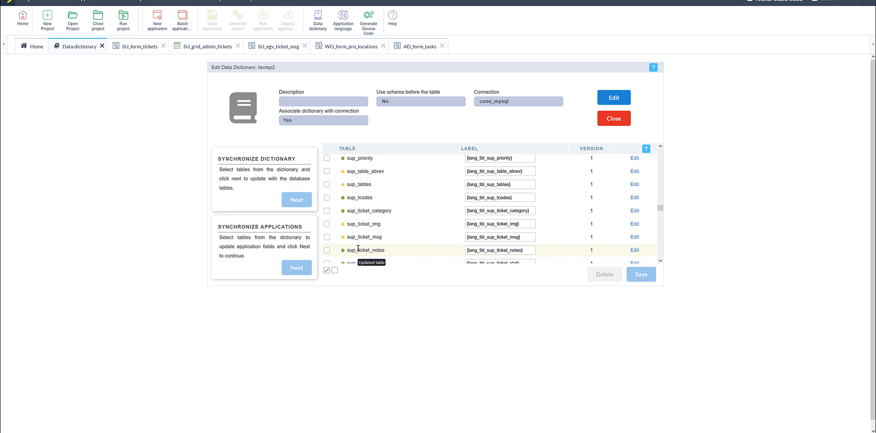
scroll(402, 238, "down", 2)
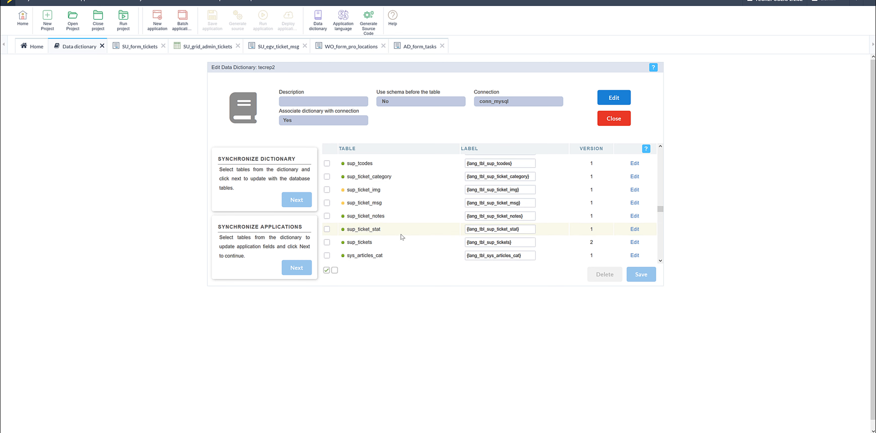
left_click(328, 208)
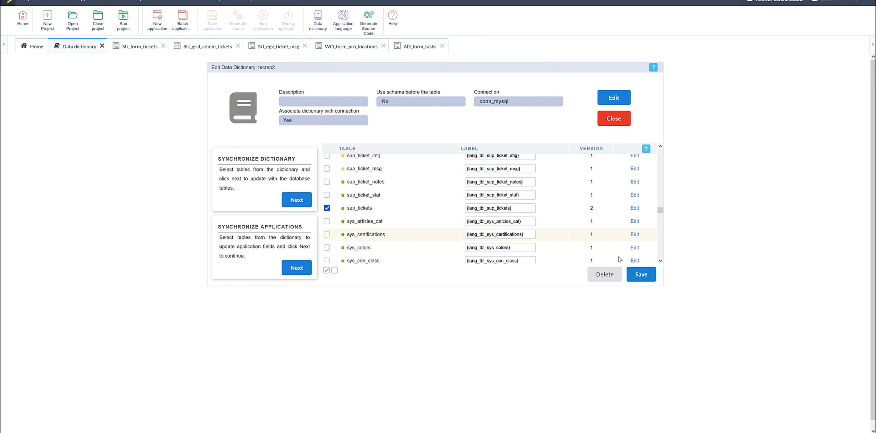
left_click(611, 276)
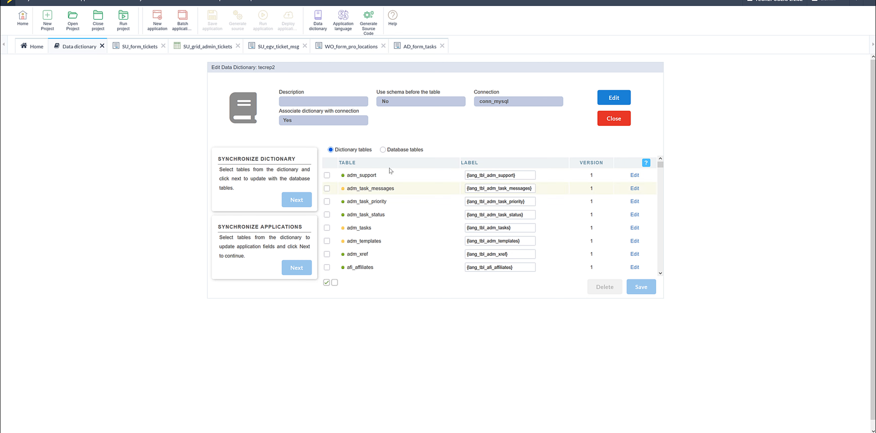
Add the sup_tickets database table to the dictionary, generating language file indexes from field labels and overwriting the existing indexes
left_click(384, 150)
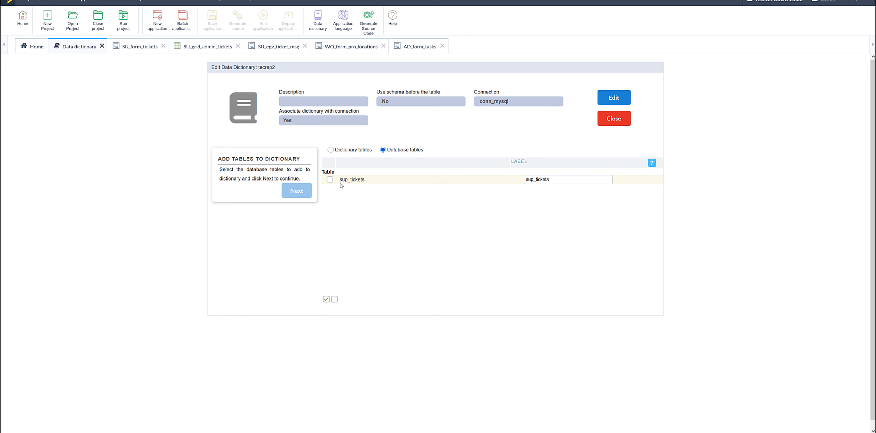
left_click(330, 180)
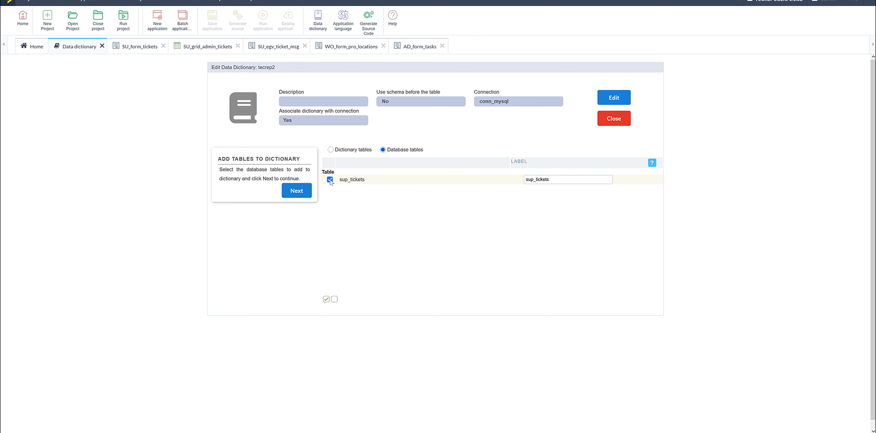
left_click(303, 192)
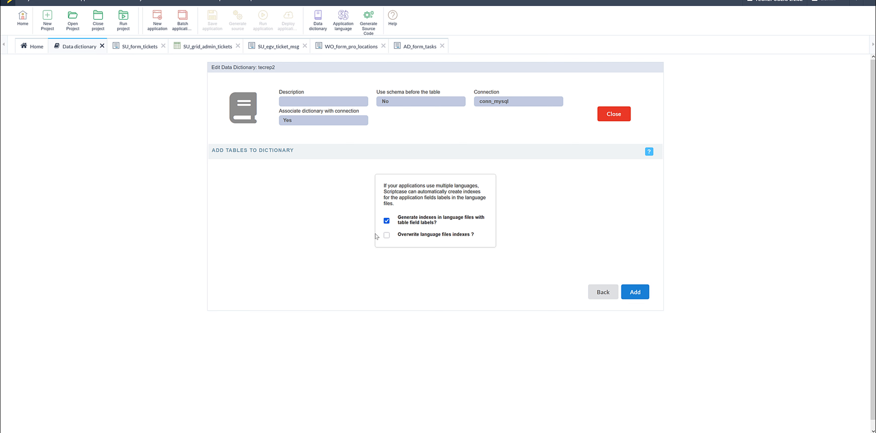
left_click(387, 235)
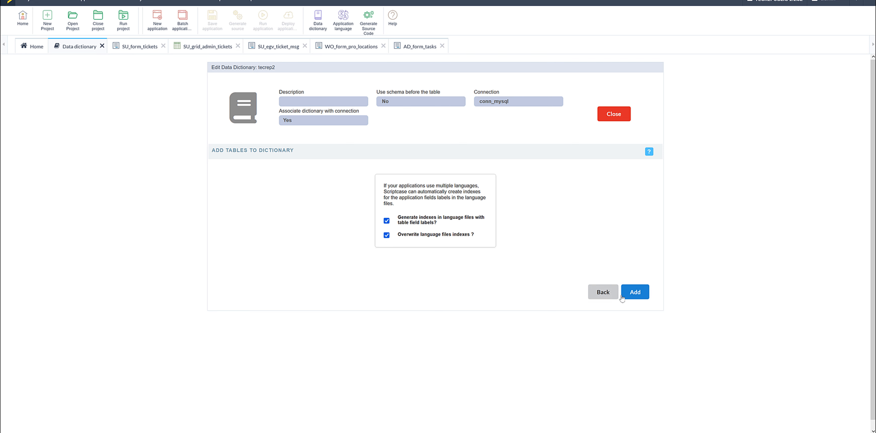
left_click(628, 293)
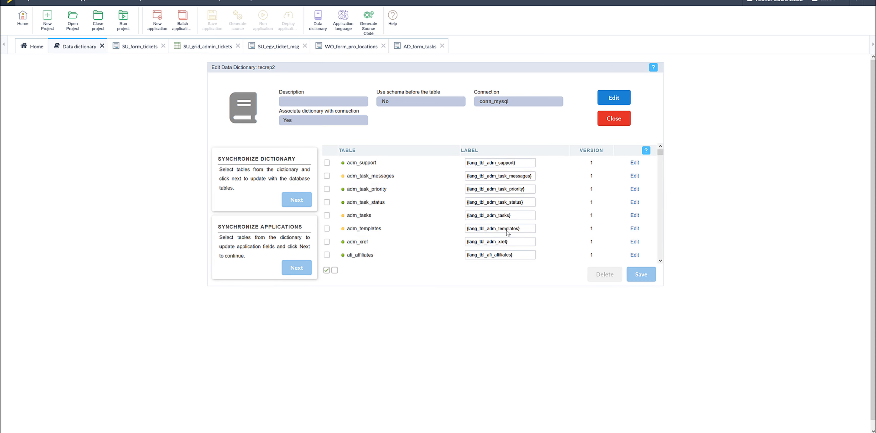
Review the field lengths of sup_tickets in the dictionary, update the table and close the tecrep2 dictionary
left_click_drag(660, 153, 650, 206)
scroll(529, 219, "down", 3)
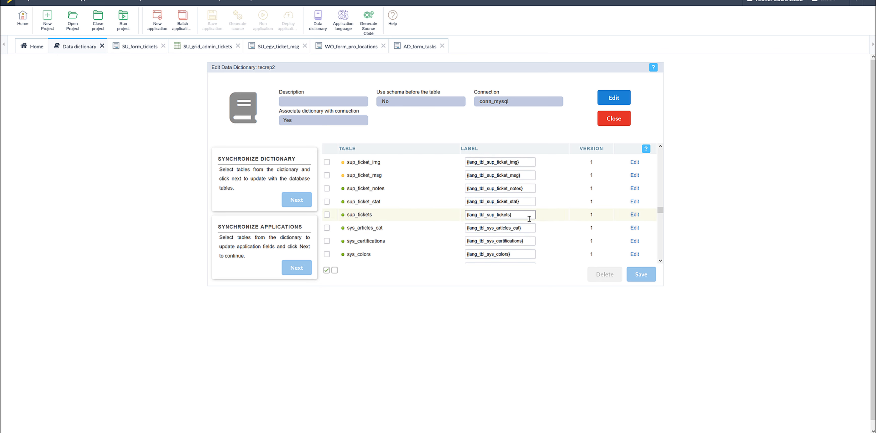
scroll(529, 219, "up", 3)
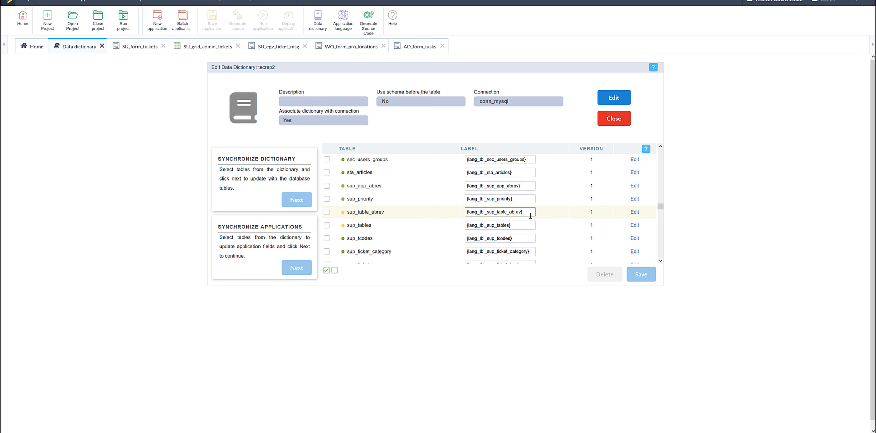
scroll(530, 216, "down", 3)
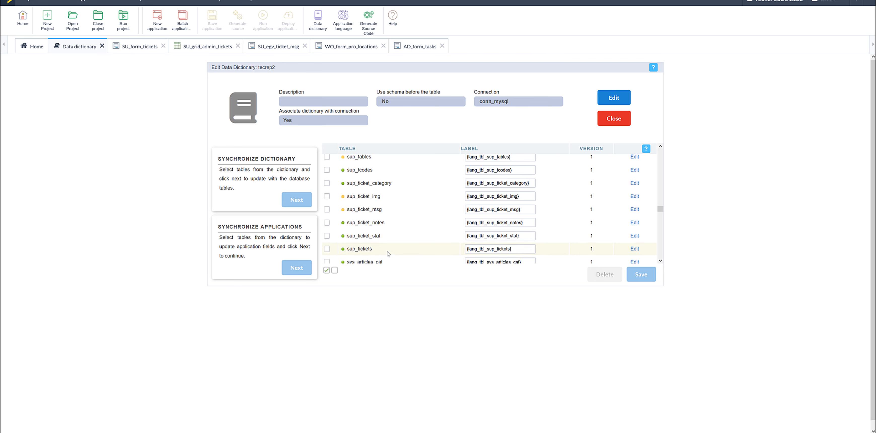
left_click(635, 250)
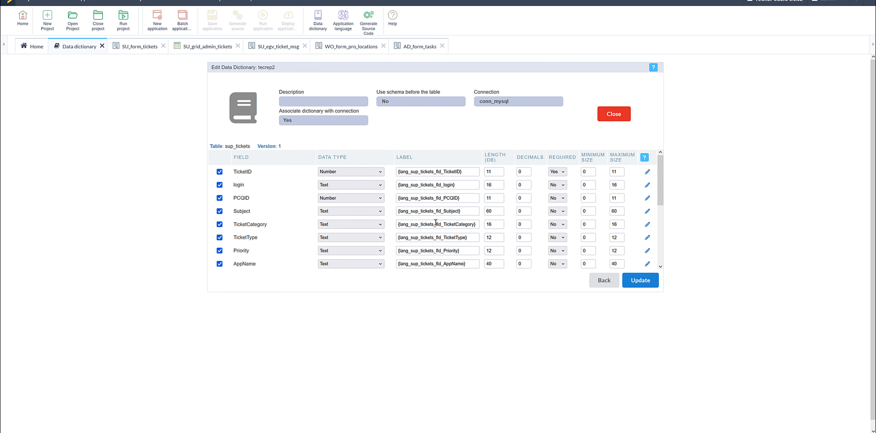
scroll(440, 220, "down", 4)
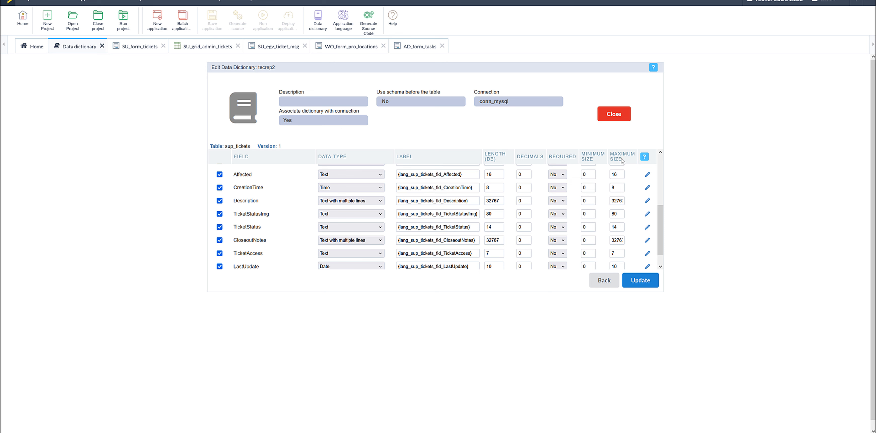
left_click(643, 282)
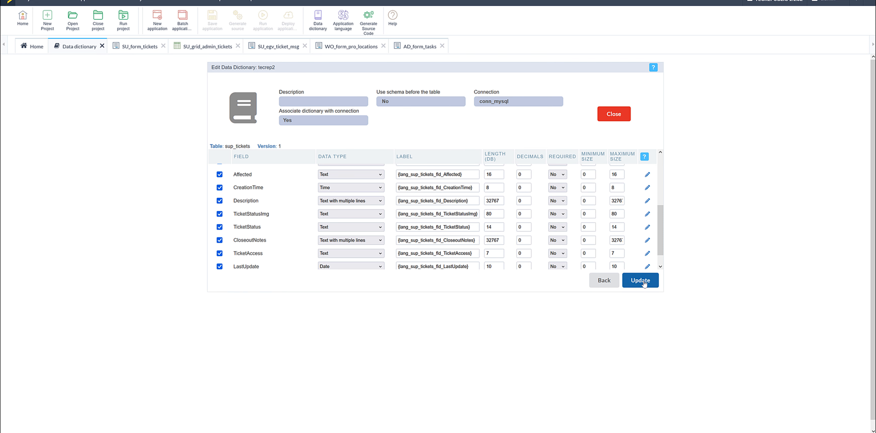
left_click(615, 119)
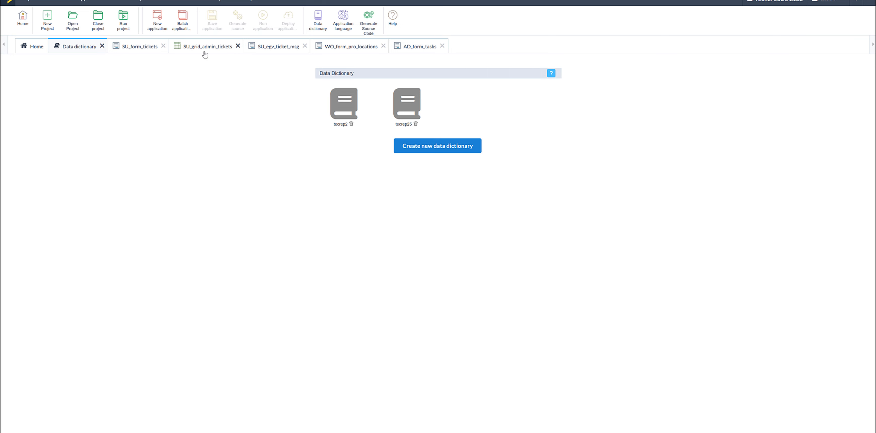
Generate the source code of SU_form_tickets and run the form with usr_login set to superakmin
left_click(137, 47)
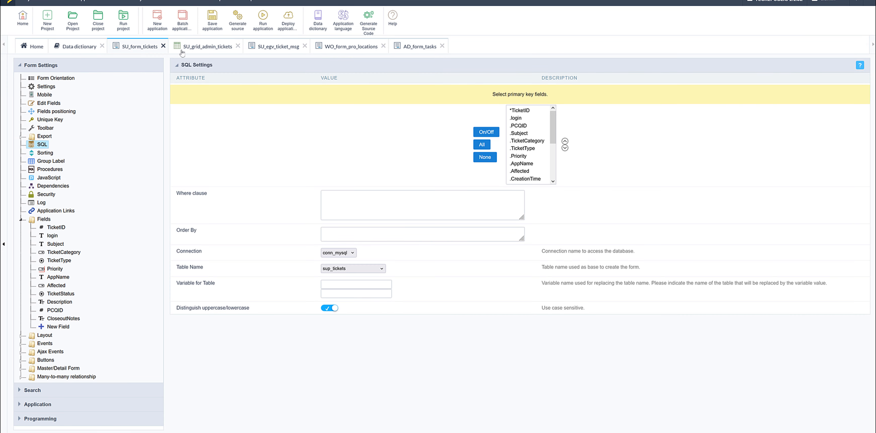
left_click(237, 20)
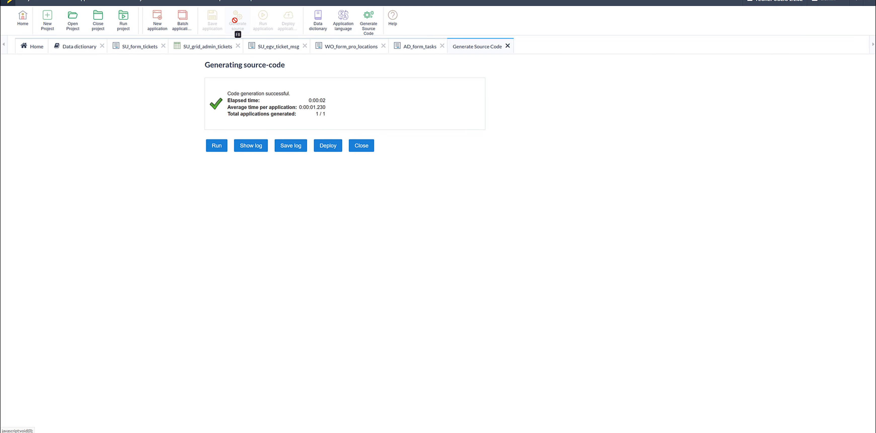
left_click(143, 48)
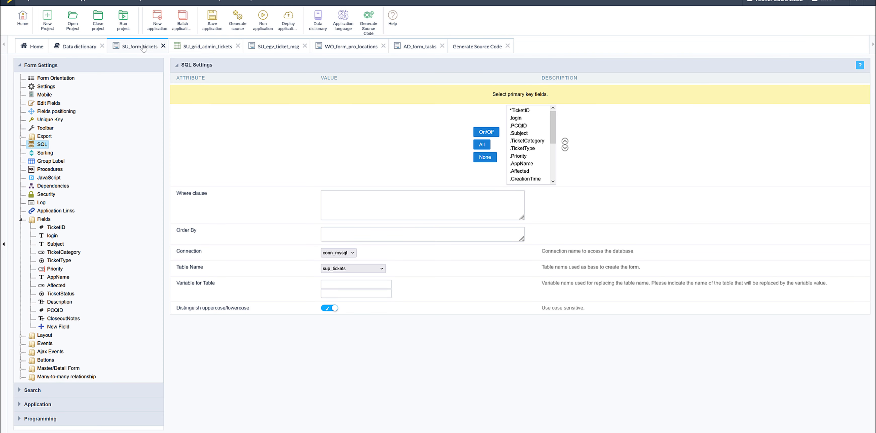
left_click(239, 24)
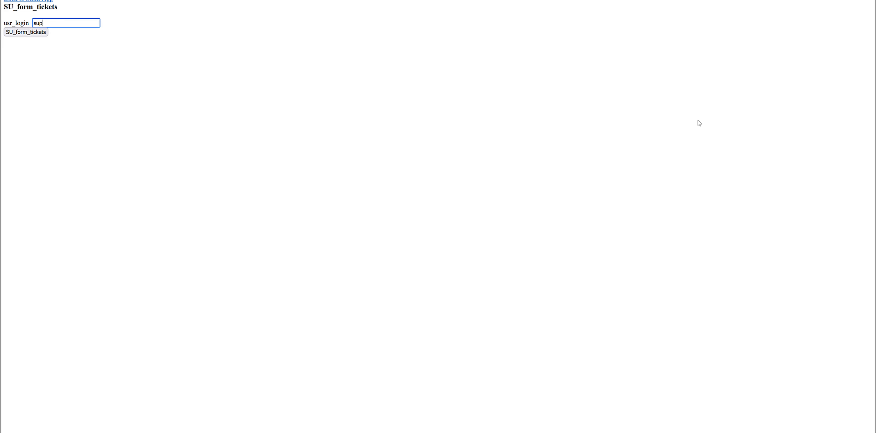
type("superakmin")
key("Return")
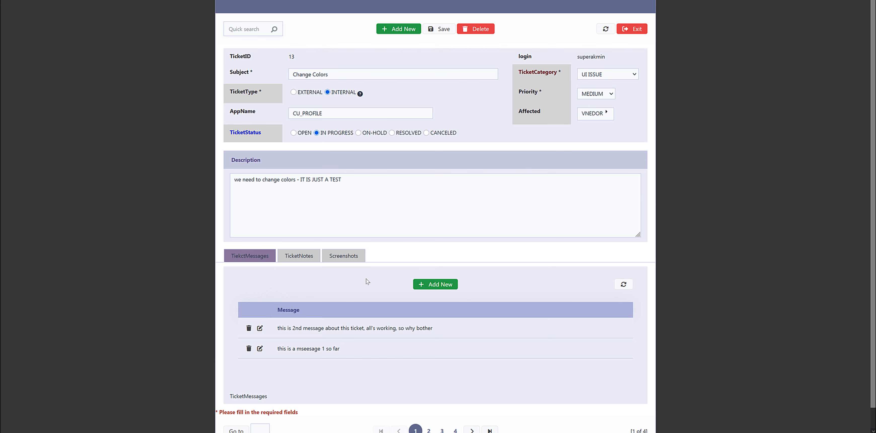
Open a new blank message row in the TicketMessages section of the running ticket form
scroll(369, 279, "down", 1)
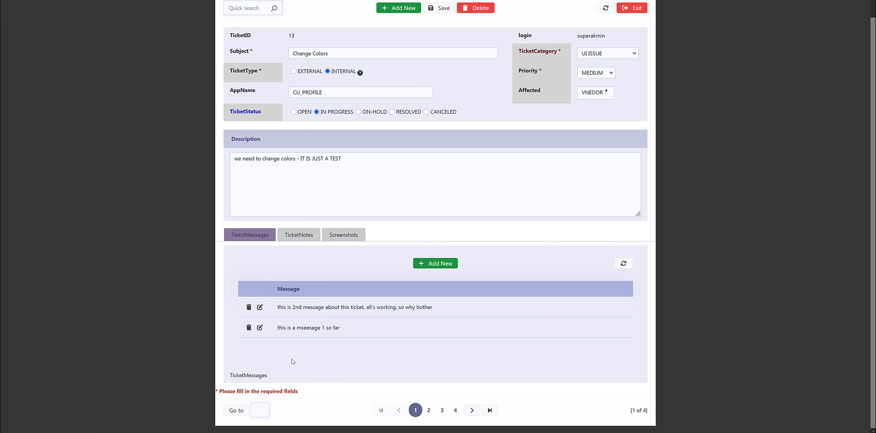
left_click(437, 267)
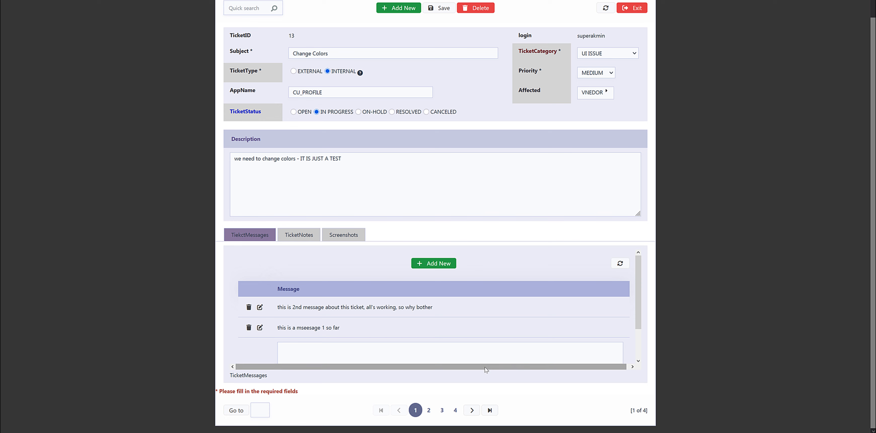
left_click(204, 1)
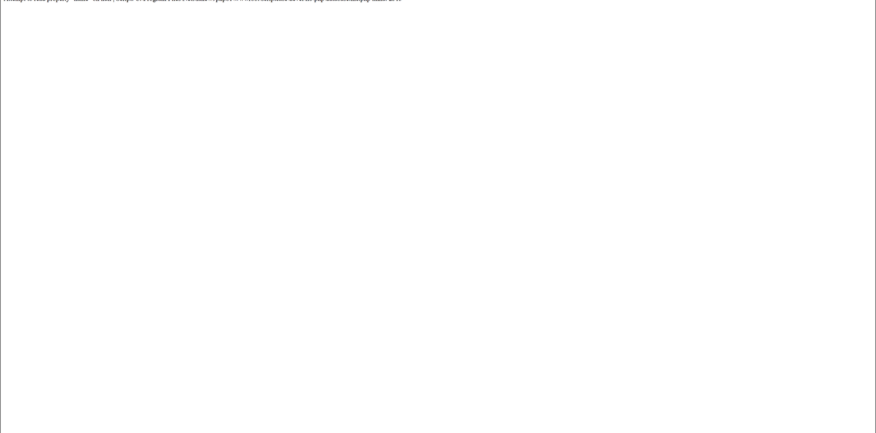
left_click(68, 0)
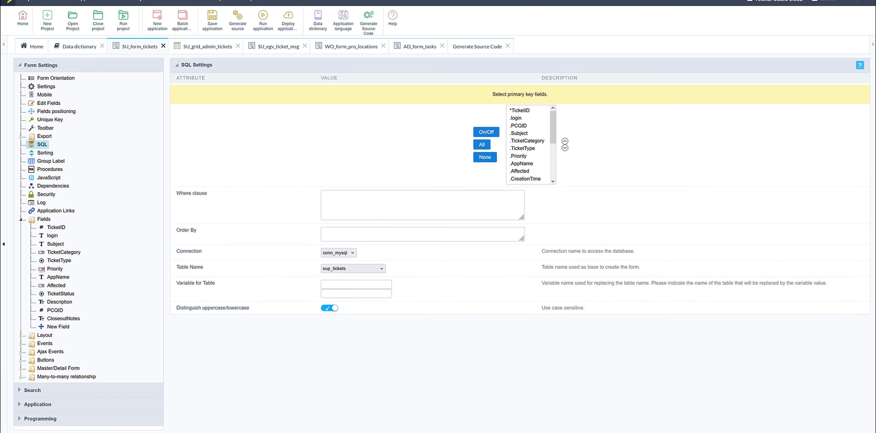
mouse_move(142, 0)
left_click(211, 0)
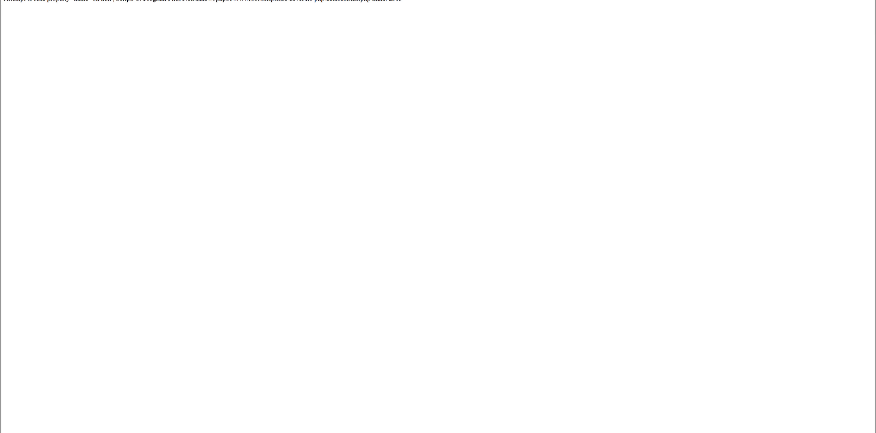
key("ctrl+Tab")
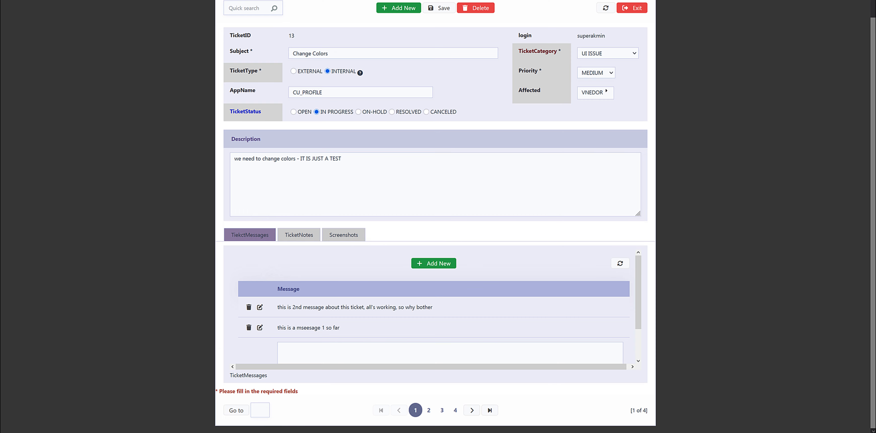
Synchronize SU_form_tickets, SU_grid_admin_tickets and SU_grid_tickets with the sup_tickets dictionary table, using the Label and Size properties, and close the tecrep2 dictionary
left_click(61, 0)
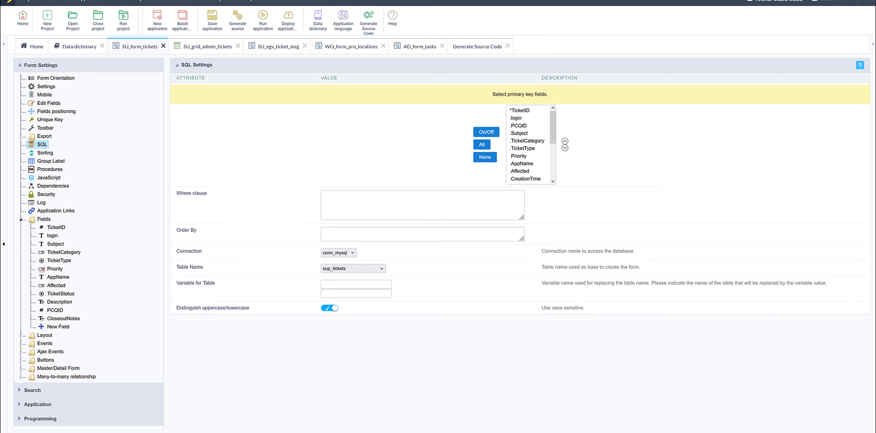
left_click(170, 0)
left_click(83, 48)
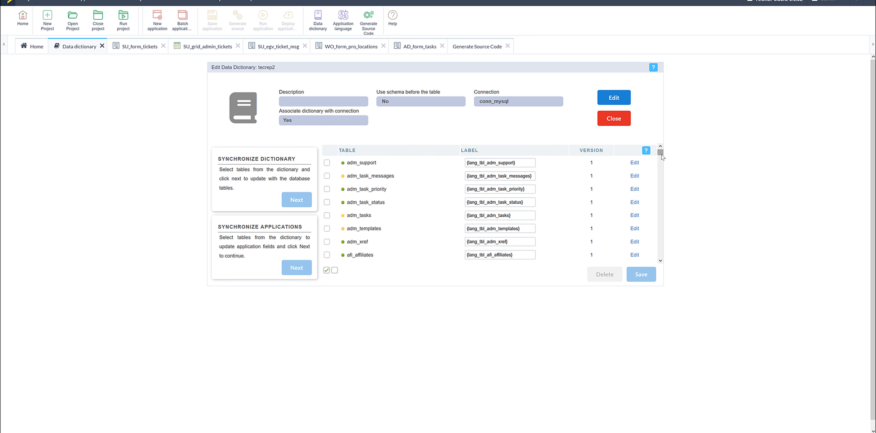
left_click_drag(661, 157, 656, 209)
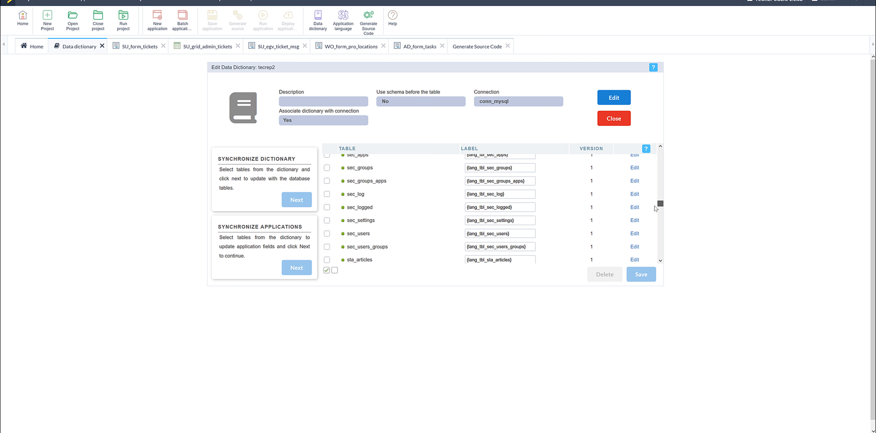
left_click_drag(656, 208, 657, 214)
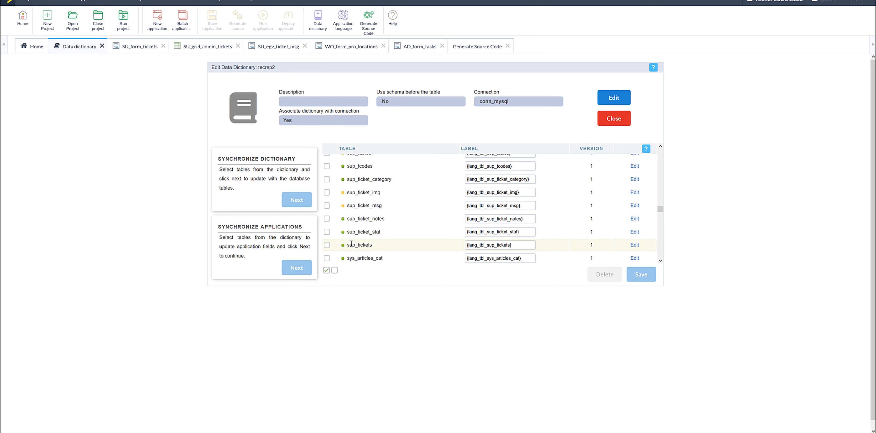
left_click(327, 245)
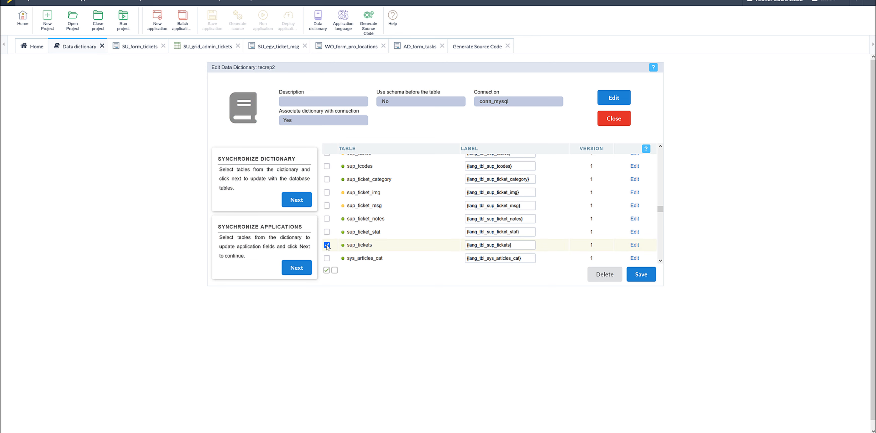
left_click(296, 268)
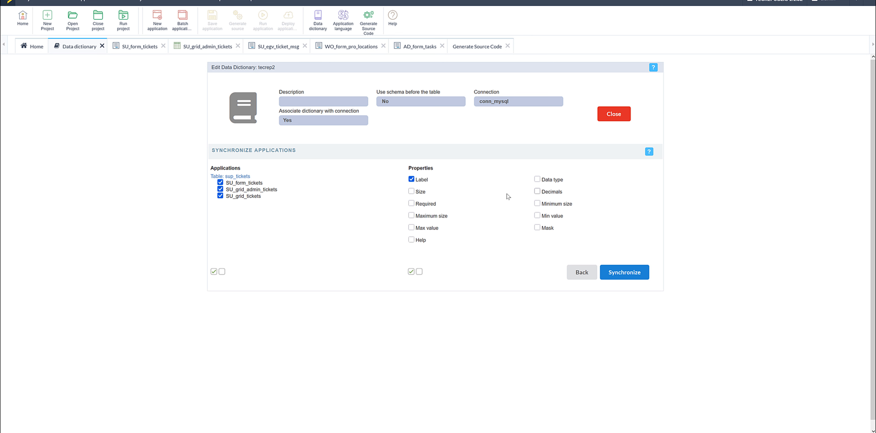
left_click(412, 192)
left_click(618, 277)
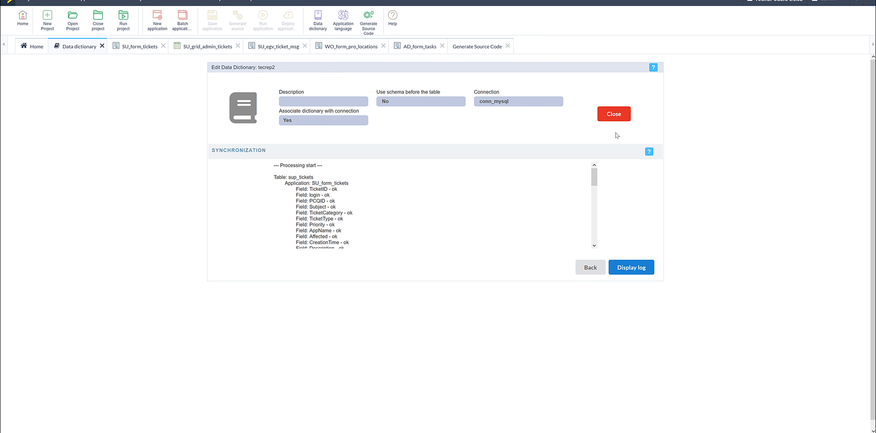
left_click(613, 117)
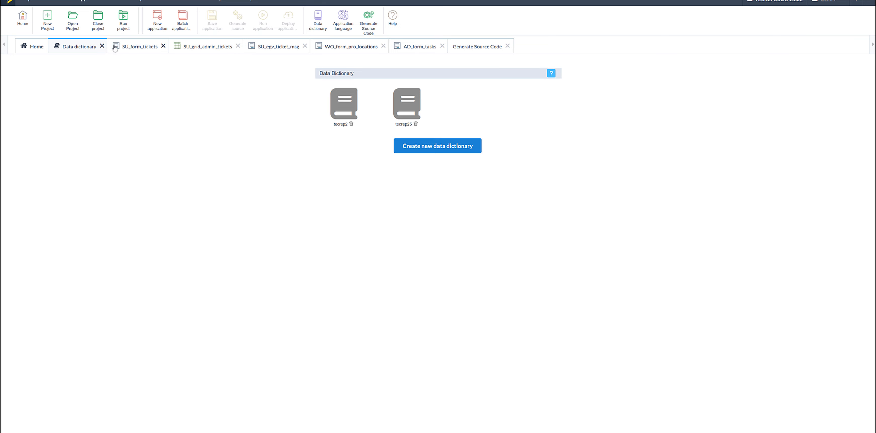
Regenerate the source code of SU_form_tickets and run the form with usr_login set to superadmin
left_click(133, 49)
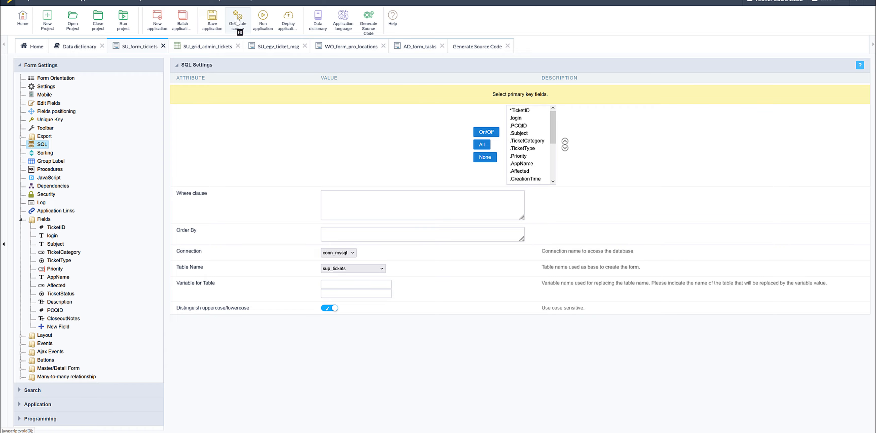
left_click(237, 20)
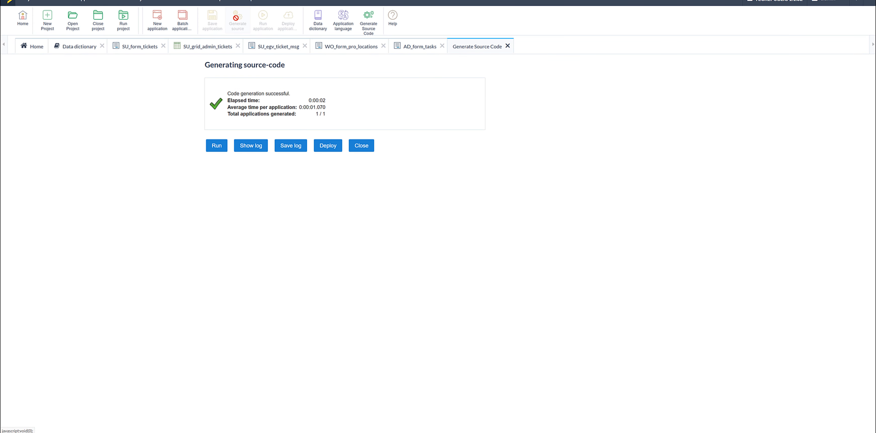
left_click(134, 50)
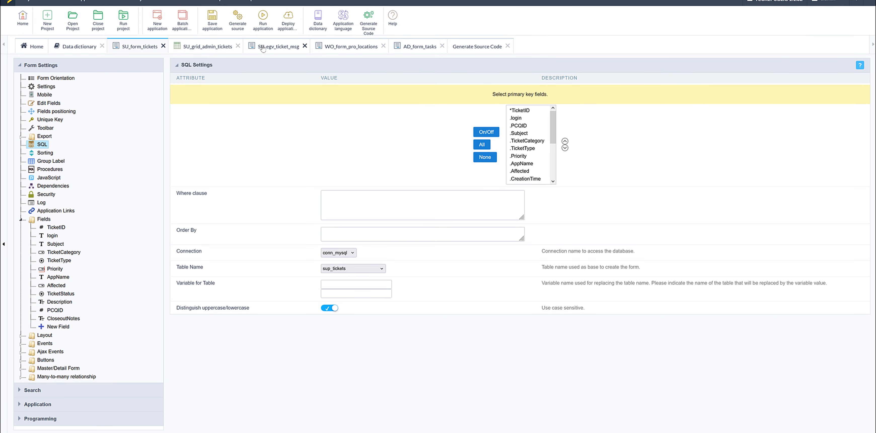
left_click(264, 20)
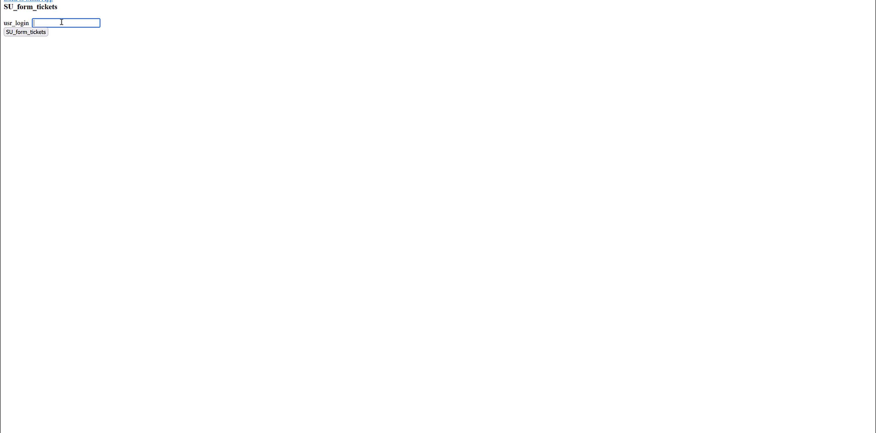
type("superak")
key("BackSpace")
type("dmin")
key("Return")
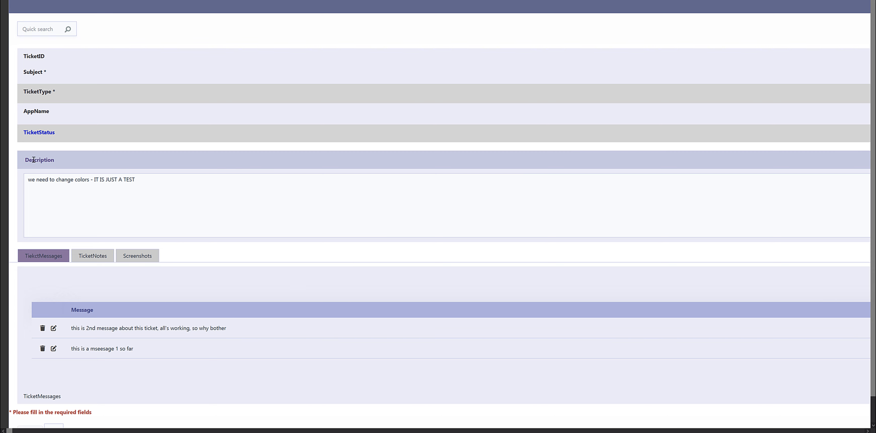
Examine the field layout and the width of the Description box in the running ticket form
left_click(55, 425)
scroll(130, 408, "down", 1)
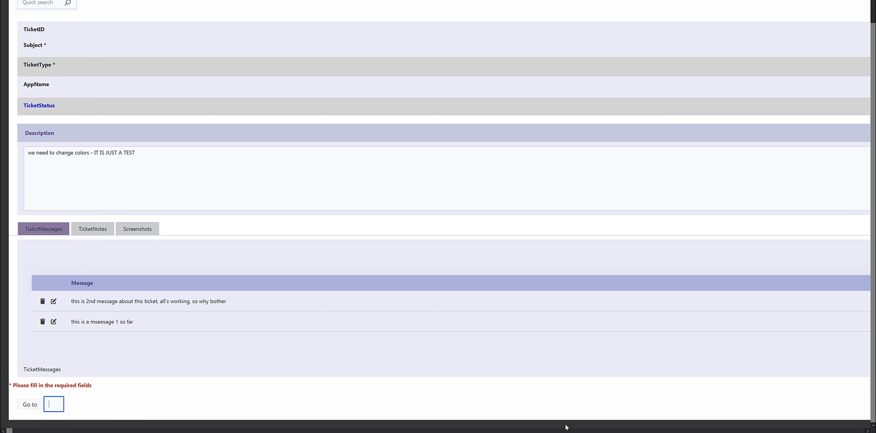
triple_click(224, 196)
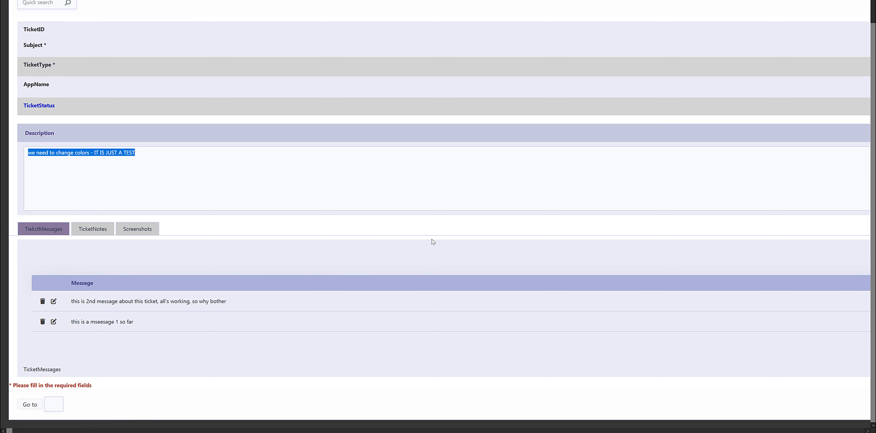
left_click(341, 179)
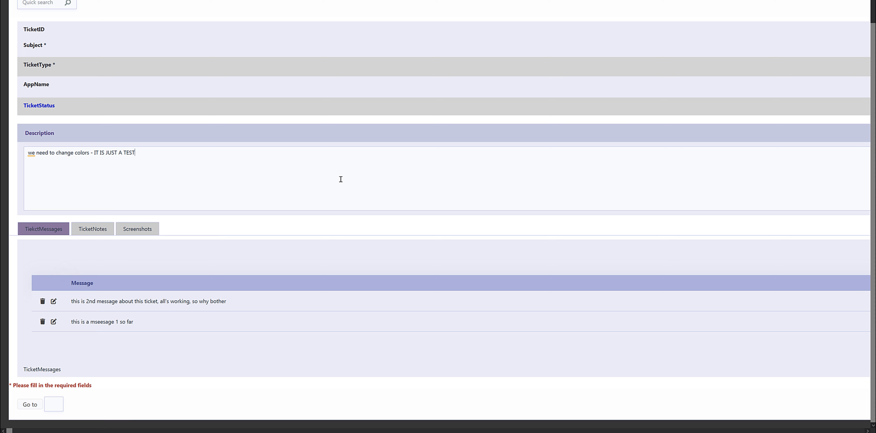